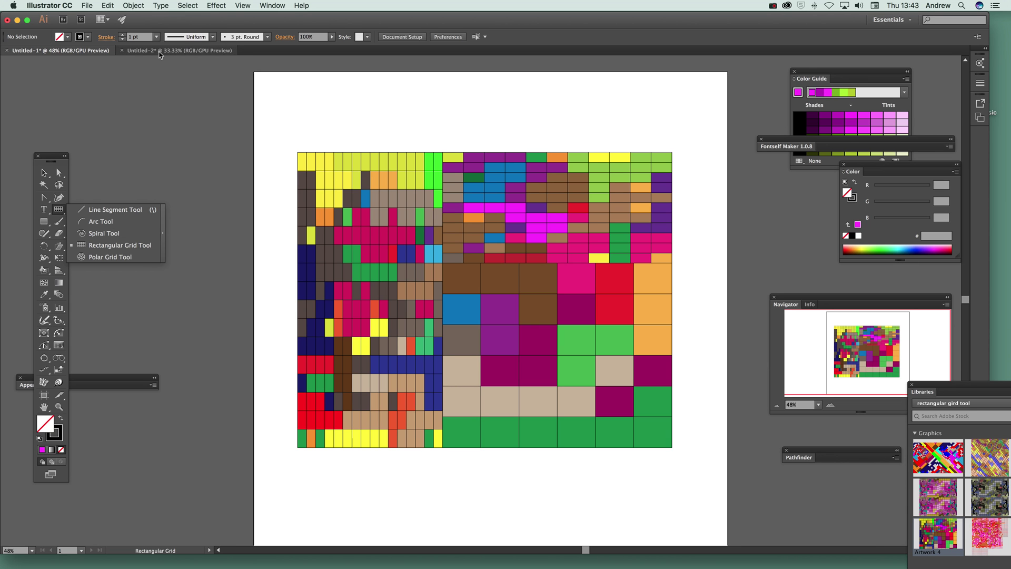
Step: In the Untitled-2 document, draw a rectangular grid with 4 horizontal and 4 vertical dividers, about 902 × 906 px, from the artboard's upper-left corner
{"action": "left_click", "coordinate": [210, 51]}
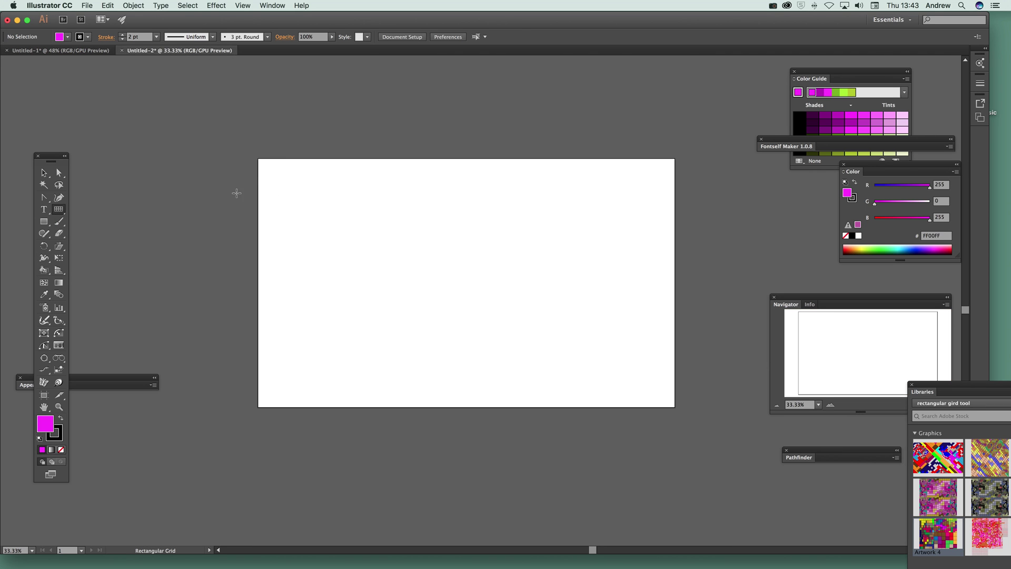
{"action": "left_click", "coordinate": [242, 5]}
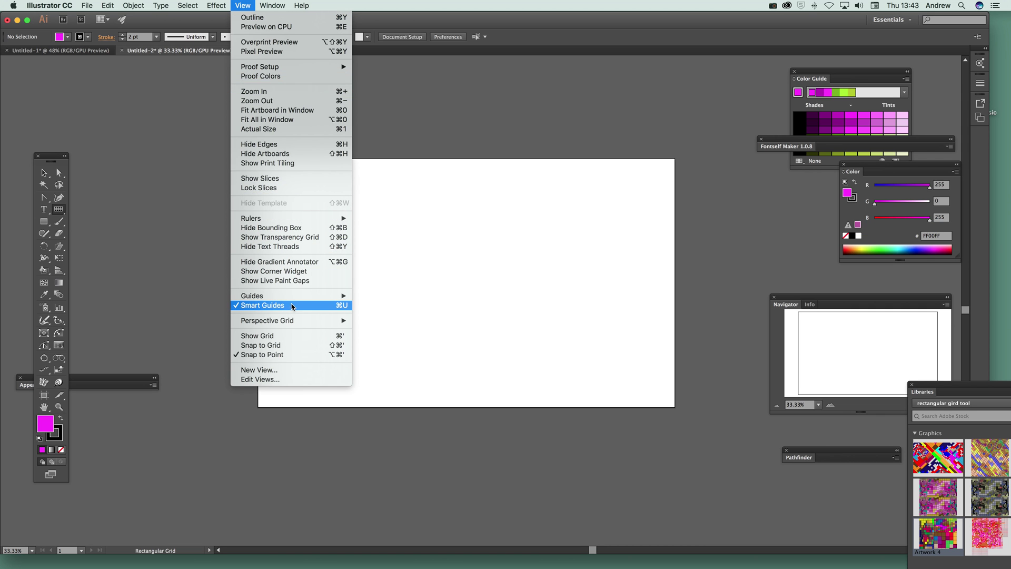
{"action": "left_click", "coordinate": [61, 209]}
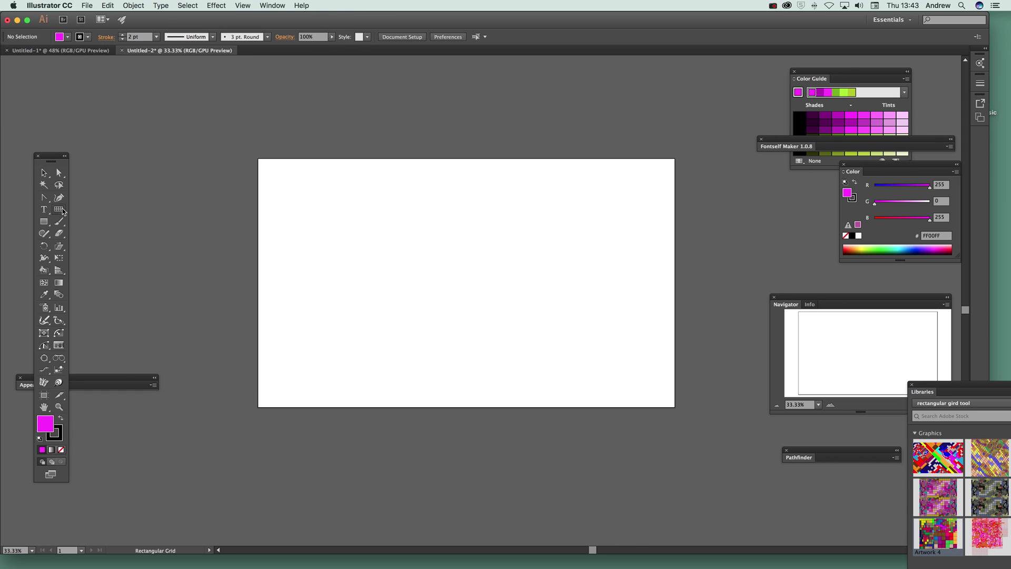
{"action": "key", "text": "Return"}
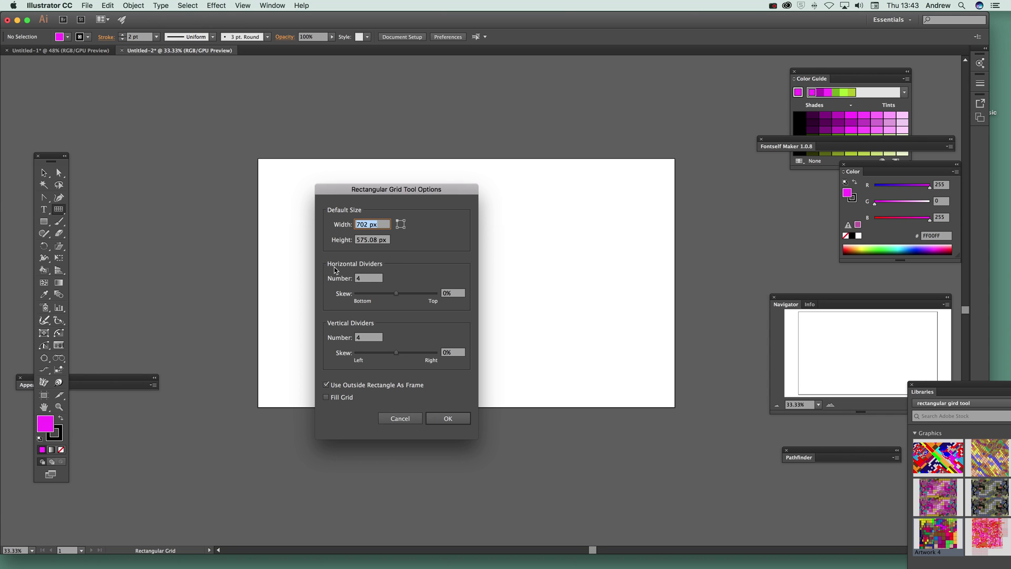
{"action": "left_click", "coordinate": [443, 418]}
{"action": "mouse_move", "coordinate": [257, 158]}
{"action": "left_mouse_down"}
{"action": "mouse_move", "coordinate": [380, 293]}
{"action": "mouse_move", "coordinate": [406, 308]}
{"action": "left_mouse_up"}
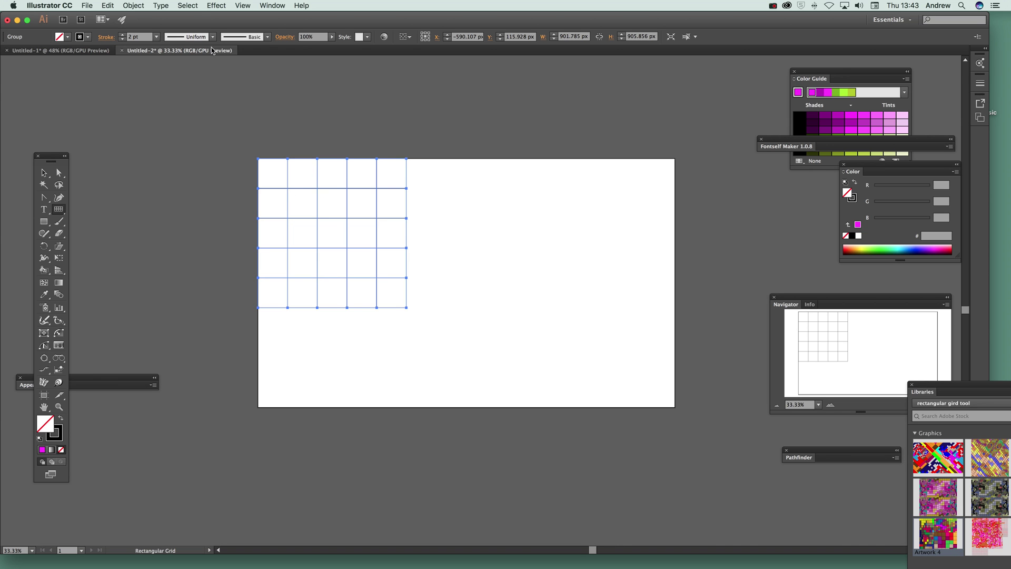
Step: Draw two grids with 8 horizontal and 12 vertical dividers, one filling the space below the first grid, one full-height beside it, about 633 px wide
{"action": "left_click", "coordinate": [44, 174]}
{"action": "left_click", "coordinate": [59, 209]}
{"action": "double_click", "coordinate": [58, 209]}
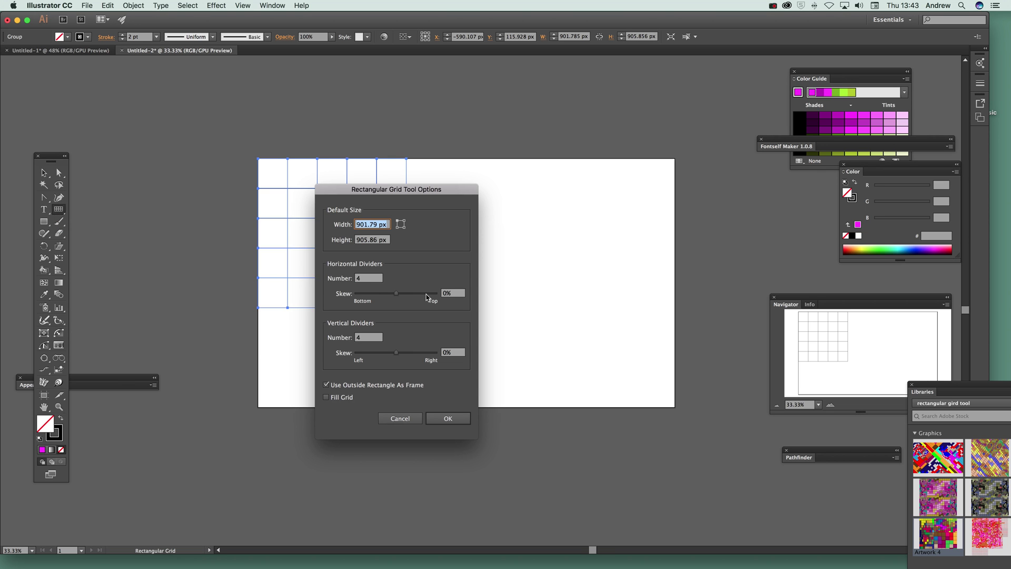
{"action": "left_click", "coordinate": [369, 278]}
{"action": "type", "text": "8"}
{"action": "left_click", "coordinate": [367, 339]}
{"action": "type", "text": "12"}
{"action": "left_click", "coordinate": [440, 421]}
{"action": "left_click_drag", "start_coordinate": [258, 308], "coordinate": [405, 407]}
{"action": "left_click_drag", "start_coordinate": [406, 159], "coordinate": [510, 408]}
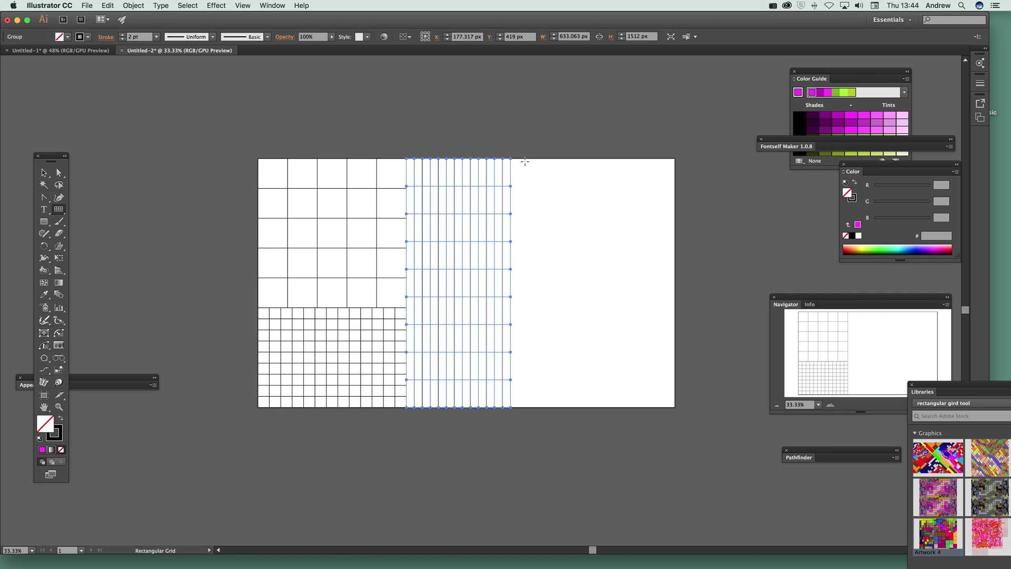
Step: Draw a grid with 6 horizontal and 9 vertical dividers, about 999 × 1539 px, over the remaining blank part of the artboard
{"action": "double_click", "coordinate": [59, 209]}
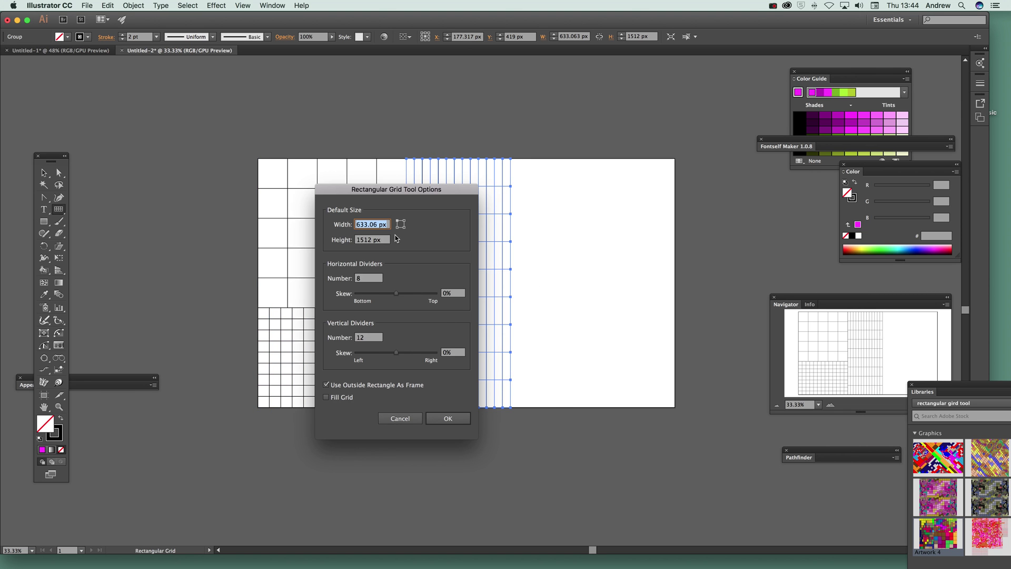
{"action": "double_click", "coordinate": [368, 279]}
{"action": "type", "text": "6"}
{"action": "double_click", "coordinate": [375, 338]}
{"action": "left_click", "coordinate": [447, 418]}
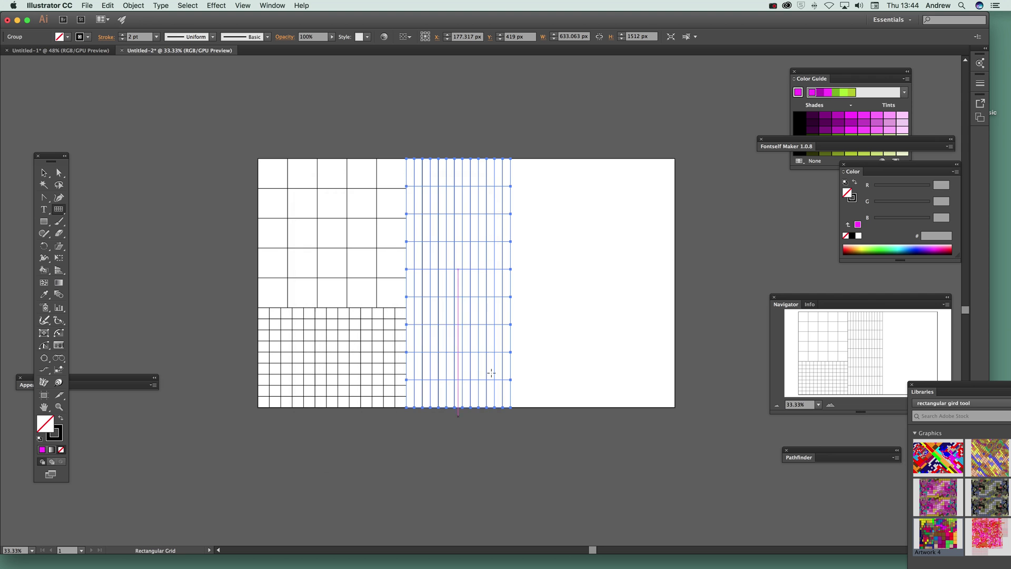
{"action": "left_click_drag", "start_coordinate": [512, 151], "coordinate": [675, 408]}
Step: Select all four grids, activate the Live Paint Bucket and show the Swatches
{"action": "key", "text": "v"}
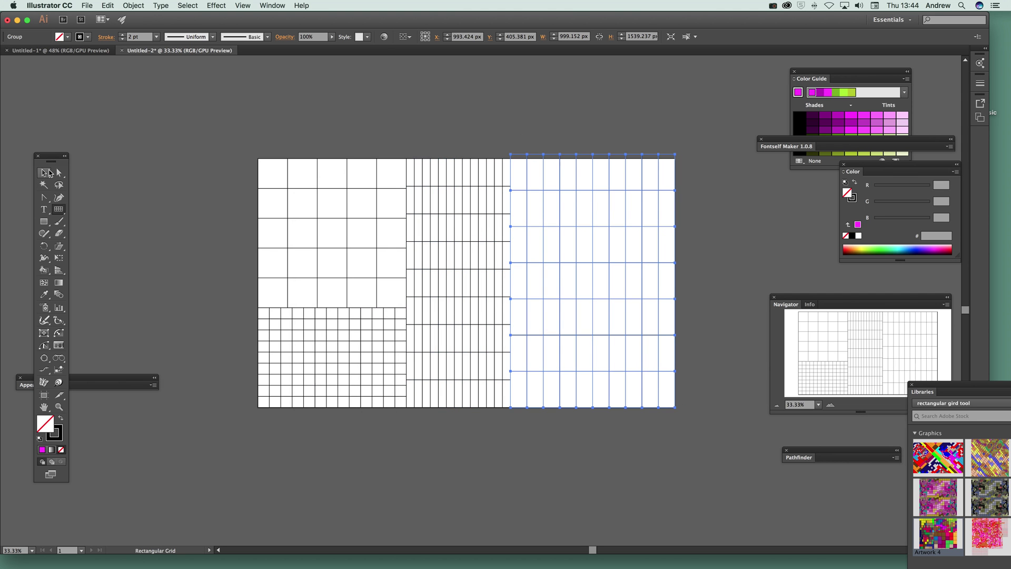
{"action": "left_click_drag", "start_coordinate": [221, 147], "coordinate": [696, 428]}
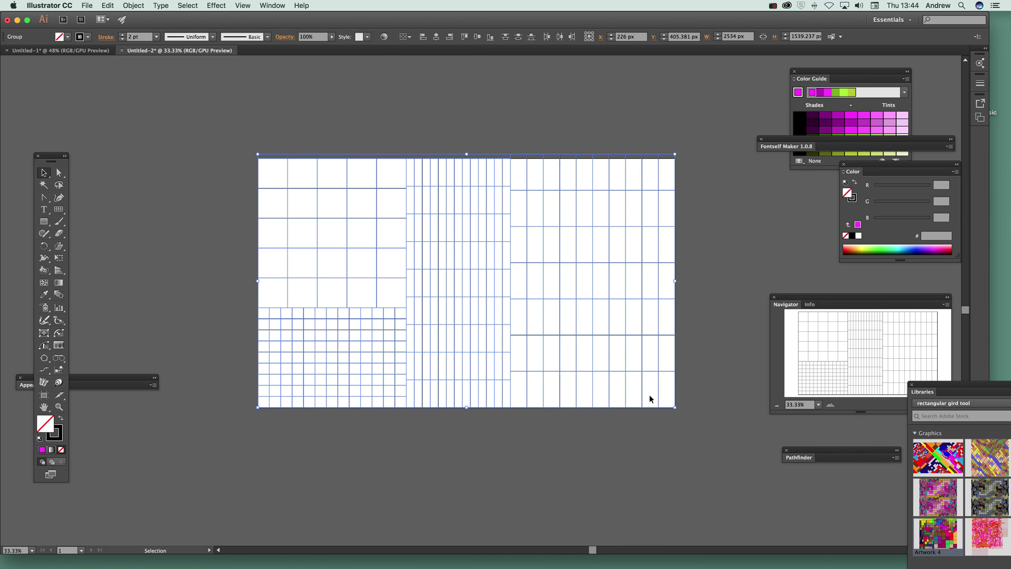
{"action": "left_click", "coordinate": [43, 272]}
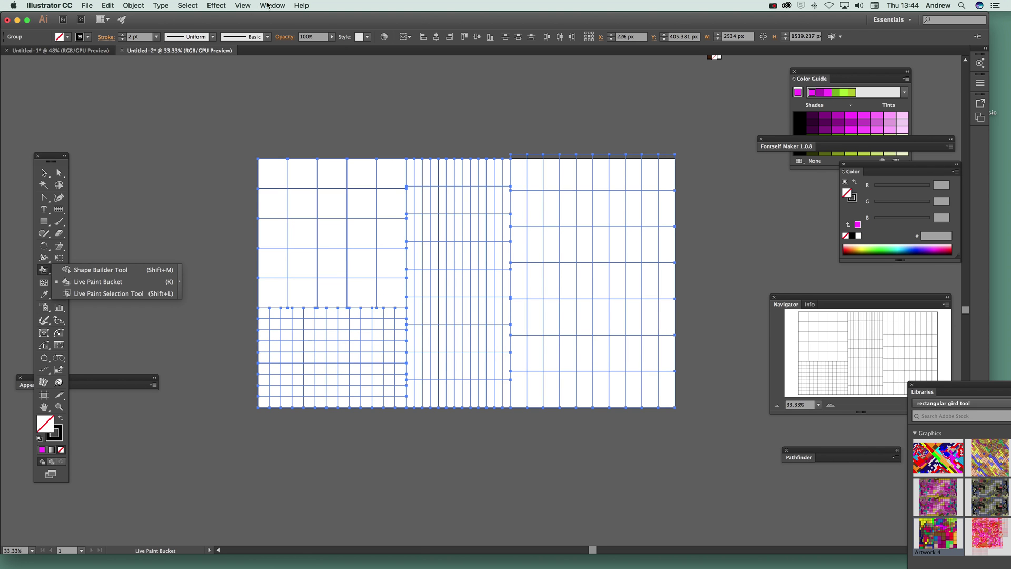
{"action": "left_click", "coordinate": [267, 5]}
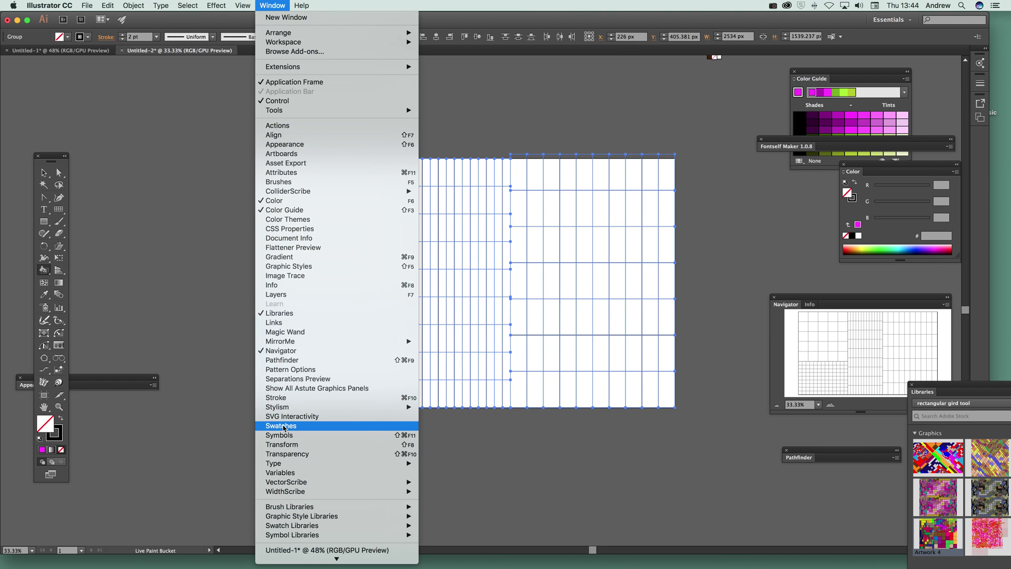
{"action": "left_click", "coordinate": [282, 425]}
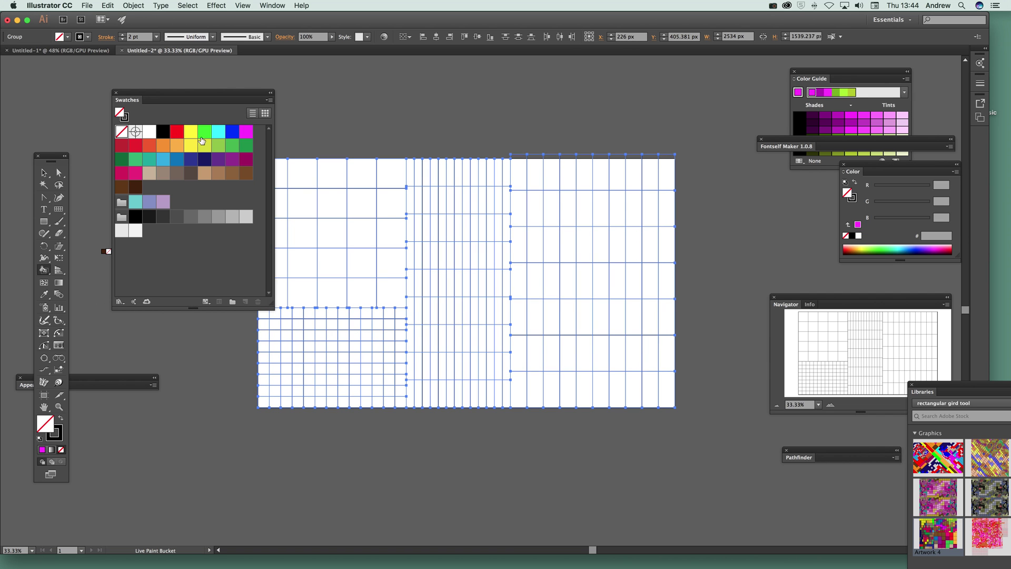
Step: Turn the selected grids into a Live Paint group and fill a run of cells near the middle with yellow FFFF00
{"action": "left_click", "coordinate": [191, 132]}
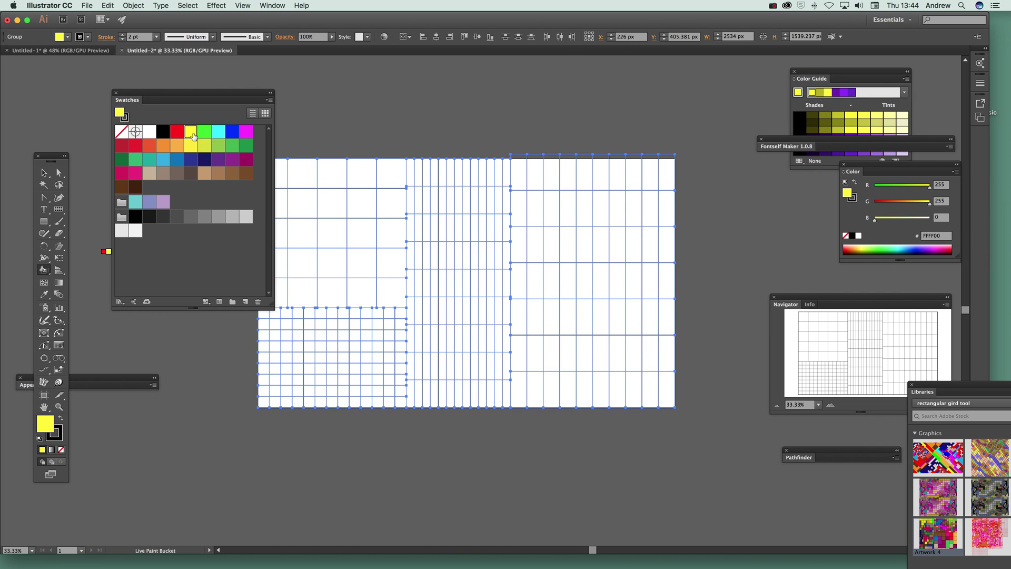
{"action": "left_click", "coordinate": [390, 236]}
{"action": "mouse_move", "coordinate": [390, 235]}
{"action": "left_mouse_down"}
{"action": "mouse_move", "coordinate": [391, 294]}
{"action": "mouse_move", "coordinate": [408, 307]}
{"action": "mouse_move", "coordinate": [434, 273]}
{"action": "mouse_move", "coordinate": [474, 311]}
{"action": "left_mouse_up"}
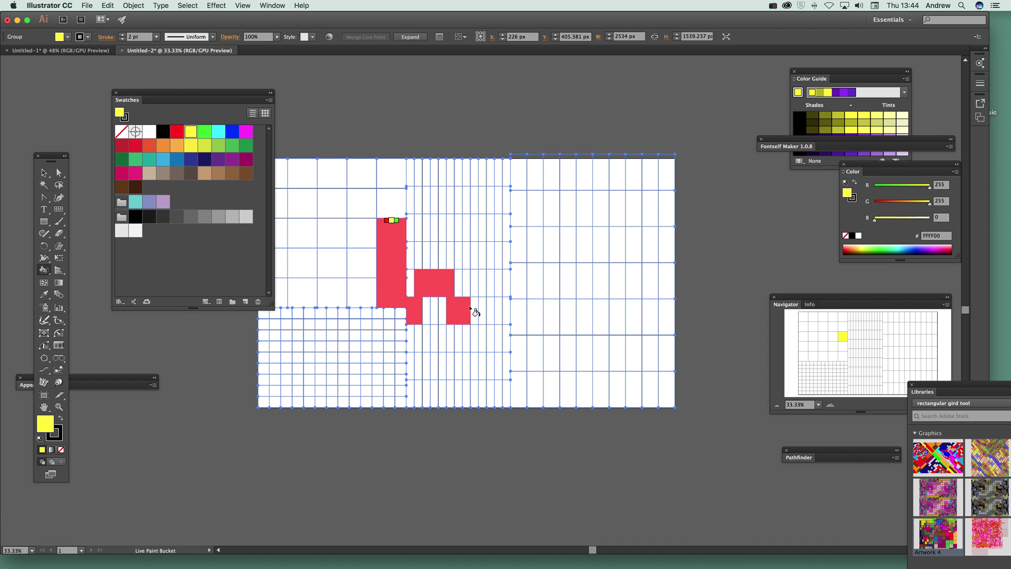
{"action": "left_click_drag", "start_coordinate": [474, 311], "coordinate": [474, 311]}
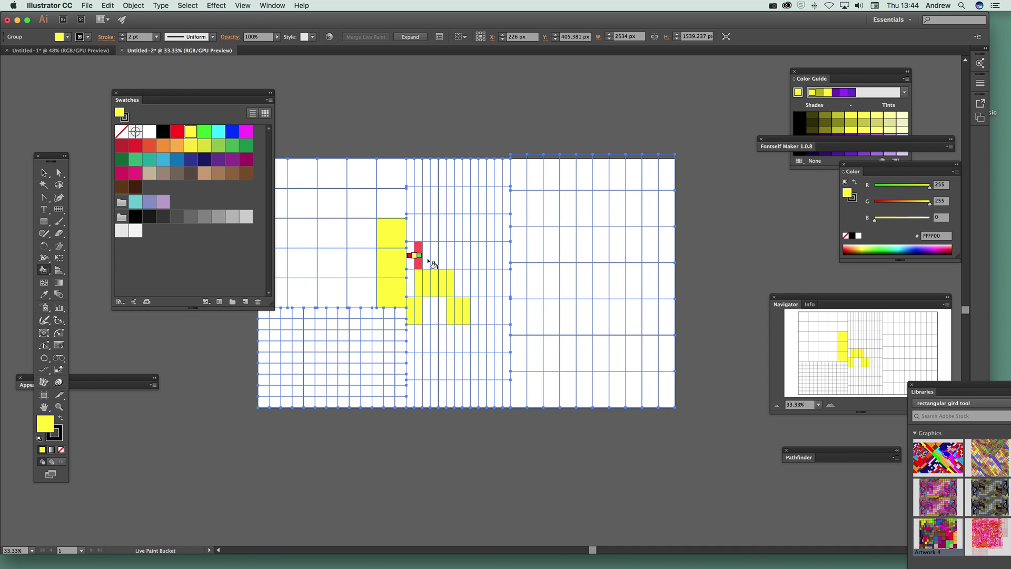
Step: Fill winding runs of cells across the grids with red-orange F15A24 using the Live Paint Bucket
{"action": "key", "text": "Right"}
{"action": "key", "text": "Right"}
{"action": "key", "text": "Right"}
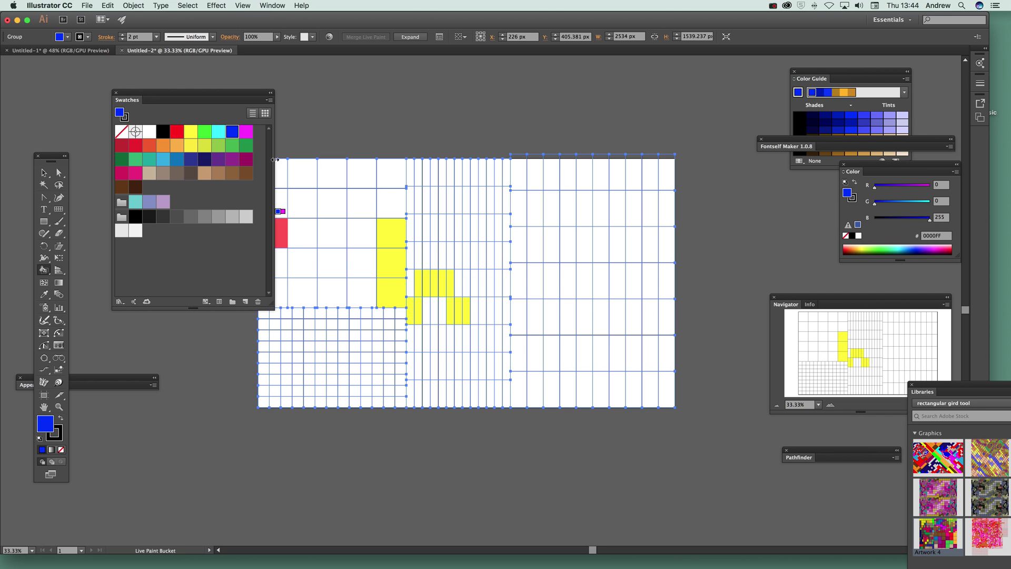
{"action": "key", "text": "Right"}
{"action": "key", "text": "Right"}
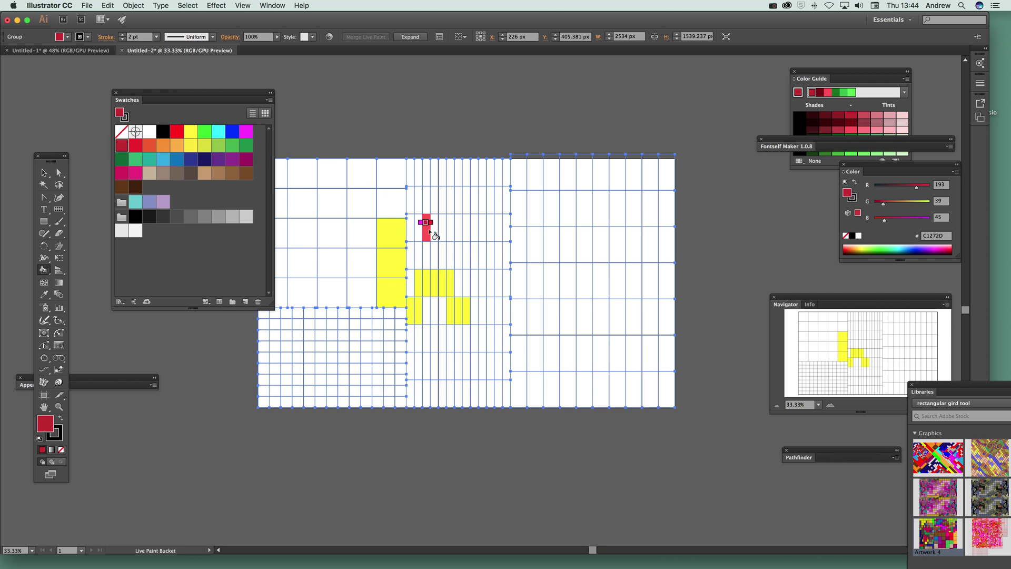
{"action": "key", "text": "Right"}
{"action": "key", "text": "Right"}
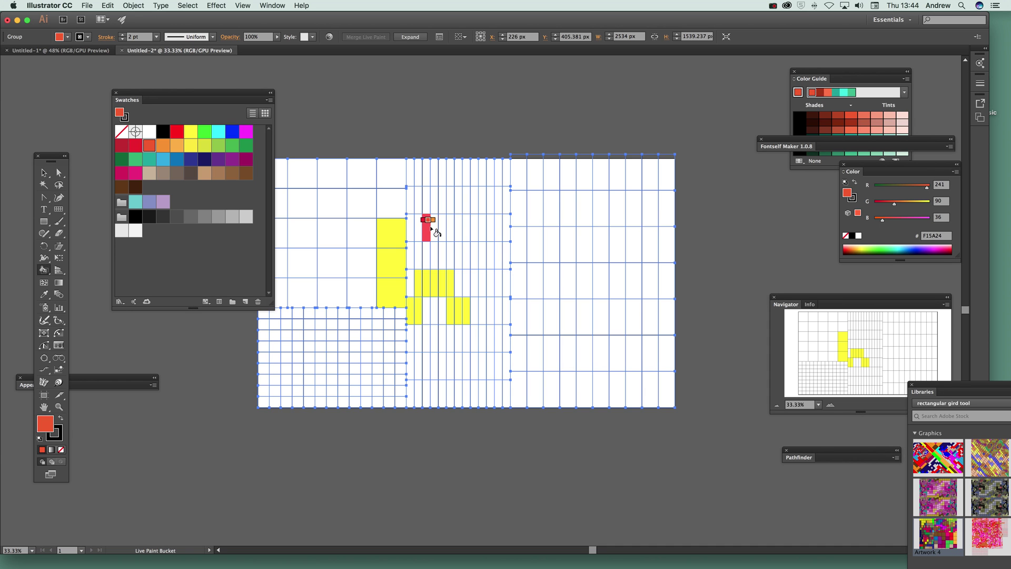
{"action": "mouse_move", "coordinate": [438, 221]}
{"action": "left_mouse_down"}
{"action": "mouse_move", "coordinate": [468, 259]}
{"action": "mouse_move", "coordinate": [528, 260]}
{"action": "mouse_move", "coordinate": [554, 319]}
{"action": "mouse_move", "coordinate": [603, 293]}
{"action": "mouse_move", "coordinate": [565, 222]}
{"action": "mouse_move", "coordinate": [520, 201]}
{"action": "mouse_move", "coordinate": [343, 188]}
{"action": "mouse_move", "coordinate": [328, 225]}
{"action": "mouse_move", "coordinate": [327, 330]}
{"action": "mouse_move", "coordinate": [377, 357]}
{"action": "mouse_move", "coordinate": [297, 382]}
{"action": "mouse_move", "coordinate": [431, 388]}
{"action": "mouse_move", "coordinate": [456, 358]}
{"action": "mouse_move", "coordinate": [423, 352]}
{"action": "mouse_move", "coordinate": [474, 339]}
{"action": "left_mouse_up"}
Step: Fill cells in the middle and right-hand grids with light orange FBB03B
{"action": "key", "text": "Right"}
{"action": "key", "text": "Right"}
{"action": "mouse_move", "coordinate": [570, 372]}
{"action": "left_mouse_down"}
{"action": "mouse_move", "coordinate": [521, 365]}
{"action": "mouse_move", "coordinate": [484, 296]}
{"action": "mouse_move", "coordinate": [445, 282]}
{"action": "left_mouse_up"}
{"action": "mouse_move", "coordinate": [566, 287]}
{"action": "left_mouse_down"}
{"action": "mouse_move", "coordinate": [550, 284]}
{"action": "mouse_move", "coordinate": [477, 195]}
{"action": "mouse_move", "coordinate": [474, 173]}
{"action": "left_mouse_up"}
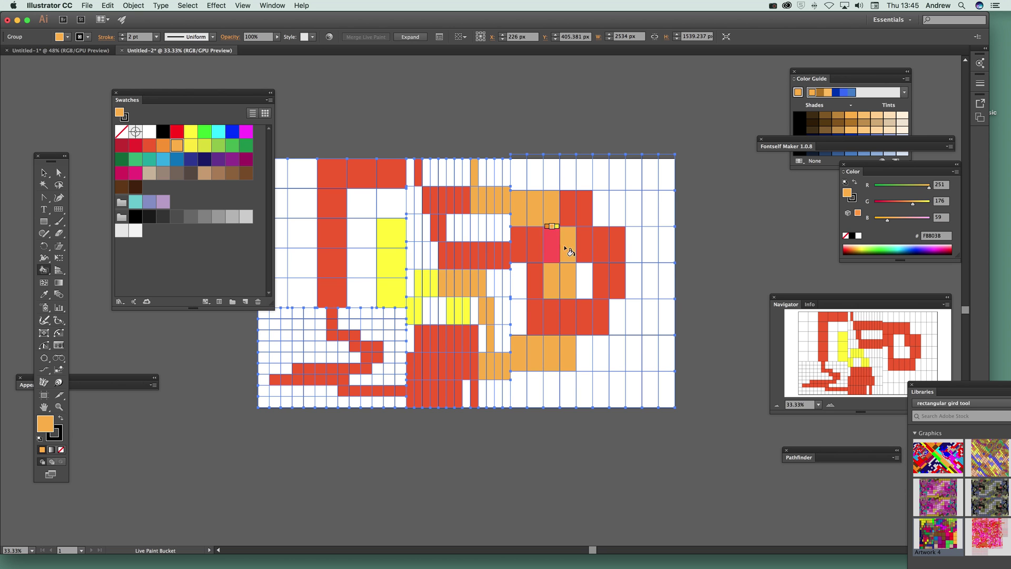
Step: Fill further runs of cells across the grids with yellow-green, mid green and dark green swatches
{"action": "key", "text": "Right"}
{"action": "key", "text": "Right"}
{"action": "key", "text": "Right"}
{"action": "mouse_move", "coordinate": [600, 196]}
{"action": "left_mouse_down"}
{"action": "mouse_move", "coordinate": [634, 208]}
{"action": "mouse_move", "coordinate": [643, 308]}
{"action": "mouse_move", "coordinate": [641, 198]}
{"action": "mouse_move", "coordinate": [542, 264]}
{"action": "mouse_move", "coordinate": [590, 343]}
{"action": "mouse_move", "coordinate": [655, 362]}
{"action": "left_mouse_up"}
{"action": "key", "text": "Right"}
{"action": "mouse_move", "coordinate": [394, 264]}
{"action": "left_mouse_down"}
{"action": "mouse_move", "coordinate": [352, 317]}
{"action": "mouse_move", "coordinate": [293, 241]}
{"action": "mouse_move", "coordinate": [286, 368]}
{"action": "mouse_move", "coordinate": [392, 241]}
{"action": "mouse_move", "coordinate": [369, 200]}
{"action": "mouse_move", "coordinate": [437, 216]}
{"action": "mouse_move", "coordinate": [431, 170]}
{"action": "mouse_move", "coordinate": [464, 190]}
{"action": "left_mouse_up"}
{"action": "key", "text": "Right"}
{"action": "mouse_move", "coordinate": [526, 214]}
{"action": "left_mouse_down"}
{"action": "mouse_move", "coordinate": [520, 177]}
{"action": "mouse_move", "coordinate": [464, 172]}
{"action": "mouse_move", "coordinate": [462, 247]}
{"action": "mouse_move", "coordinate": [525, 230]}
{"action": "mouse_move", "coordinate": [438, 233]}
{"action": "mouse_move", "coordinate": [485, 297]}
{"action": "mouse_move", "coordinate": [535, 300]}
{"action": "mouse_move", "coordinate": [515, 320]}
{"action": "mouse_move", "coordinate": [496, 260]}
{"action": "mouse_move", "coordinate": [548, 300]}
{"action": "mouse_move", "coordinate": [568, 373]}
{"action": "mouse_move", "coordinate": [508, 381]}
{"action": "mouse_move", "coordinate": [542, 374]}
{"action": "left_mouse_up"}
Step: Fill cells of the small lower-left grid with teal and the upper cells of the large grids with light blue
{"action": "key", "text": "Right"}
{"action": "key", "text": "Right"}
{"action": "key", "text": "Right"}
{"action": "mouse_move", "coordinate": [388, 359]}
{"action": "left_mouse_down"}
{"action": "mouse_move", "coordinate": [403, 340]}
{"action": "mouse_move", "coordinate": [373, 378]}
{"action": "mouse_move", "coordinate": [313, 372]}
{"action": "mouse_move", "coordinate": [281, 392]}
{"action": "mouse_move", "coordinate": [376, 422]}
{"action": "mouse_move", "coordinate": [319, 397]}
{"action": "mouse_move", "coordinate": [393, 403]}
{"action": "mouse_move", "coordinate": [358, 399]}
{"action": "mouse_move", "coordinate": [290, 352]}
{"action": "mouse_move", "coordinate": [263, 302]}
{"action": "mouse_move", "coordinate": [266, 372]}
{"action": "left_mouse_up"}
{"action": "key", "text": "Right"}
{"action": "mouse_move", "coordinate": [303, 177]}
{"action": "left_mouse_down"}
{"action": "mouse_move", "coordinate": [297, 201]}
{"action": "mouse_move", "coordinate": [275, 174]}
{"action": "mouse_move", "coordinate": [289, 242]}
{"action": "mouse_move", "coordinate": [594, 173]}
{"action": "mouse_move", "coordinate": [559, 193]}
{"action": "mouse_move", "coordinate": [635, 189]}
{"action": "left_mouse_up"}
Step: Fill cells along the artwork's right edge and in the narrow middle grid with blue 0071BC
{"action": "key", "text": "Right"}
{"action": "mouse_move", "coordinate": [651, 174]}
{"action": "left_mouse_down"}
{"action": "mouse_move", "coordinate": [659, 255]}
{"action": "mouse_move", "coordinate": [671, 230]}
{"action": "mouse_move", "coordinate": [675, 361]}
{"action": "left_mouse_up"}
{"action": "mouse_move", "coordinate": [419, 256]}
{"action": "left_mouse_down"}
{"action": "mouse_move", "coordinate": [397, 261]}
{"action": "mouse_move", "coordinate": [439, 255]}
{"action": "left_mouse_up"}
{"action": "left_click", "coordinate": [410, 223]}
{"action": "left_click", "coordinate": [410, 175]}
{"action": "left_click", "coordinate": [453, 169]}
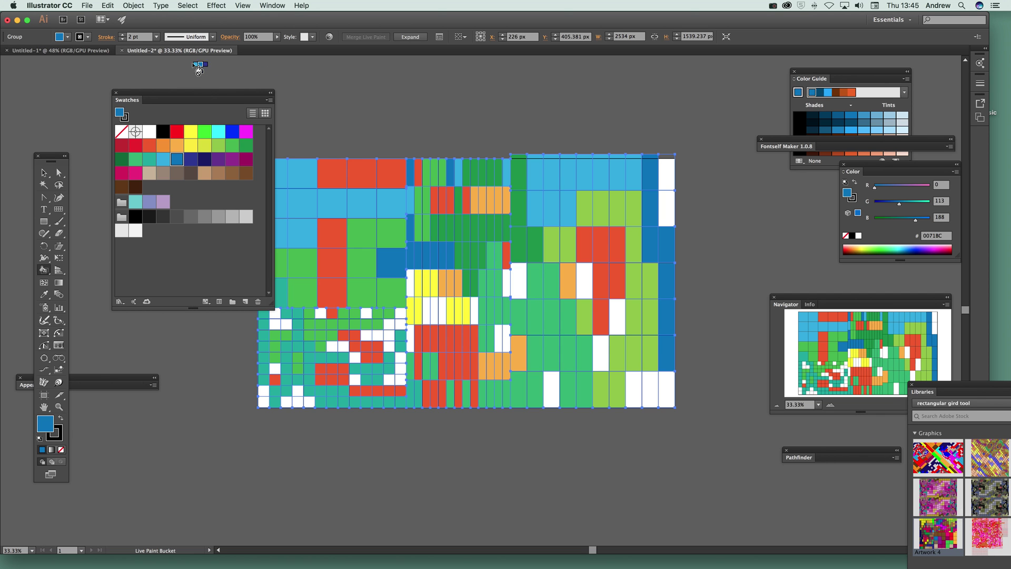
Step: In the Untitled-1 document, scale the coloured grid artwork to about 1123 × 858 px and move it to the artboard's upper-left corner
{"action": "left_click", "coordinate": [79, 51]}
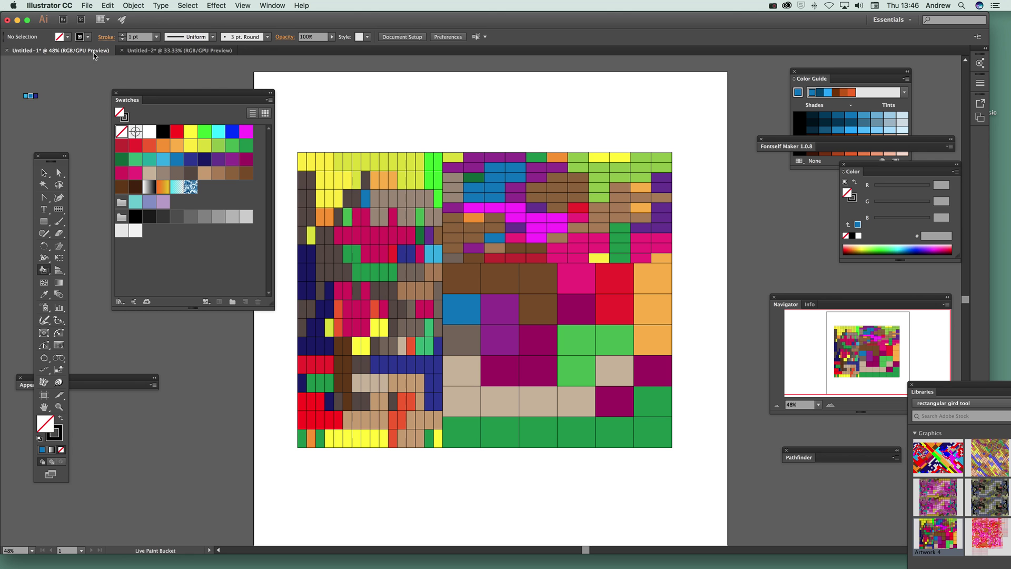
{"action": "left_click", "coordinate": [45, 172]}
{"action": "left_click", "coordinate": [566, 310]}
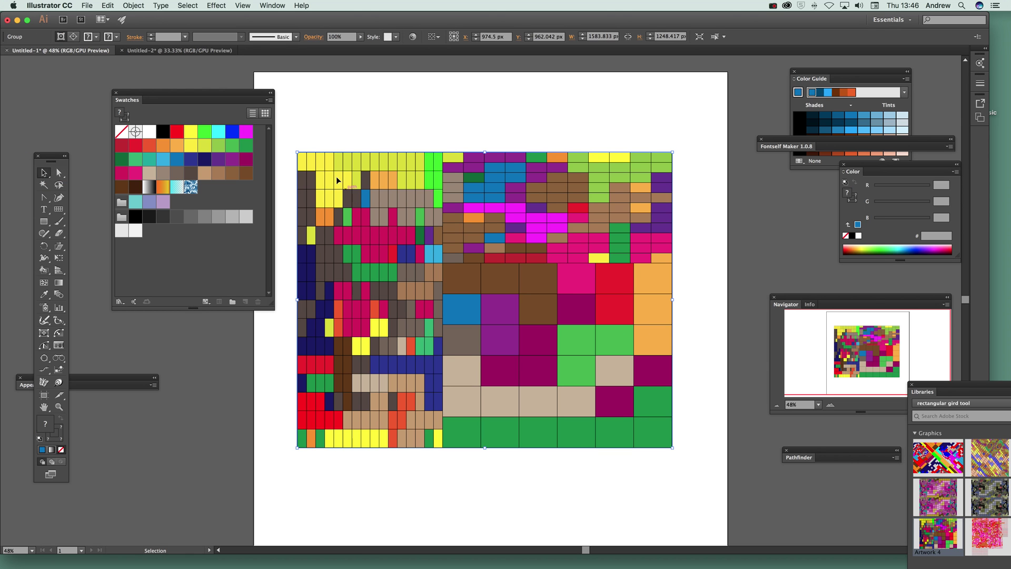
{"action": "left_click_drag", "start_coordinate": [294, 154], "coordinate": [406, 243]}
{"action": "left_click_drag", "start_coordinate": [545, 309], "coordinate": [440, 150]}
{"action": "left_click_drag", "start_coordinate": [240, 94], "coordinate": [156, 83]}
{"action": "left_click_drag", "start_coordinate": [435, 131], "coordinate": [384, 109]}
Step: Place a copy directly below the artwork, rotated 180° and widened to the artboard's right edge, about 2029 px wide
{"action": "left_click_drag", "start_coordinate": [383, 112], "coordinate": [387, 323]}
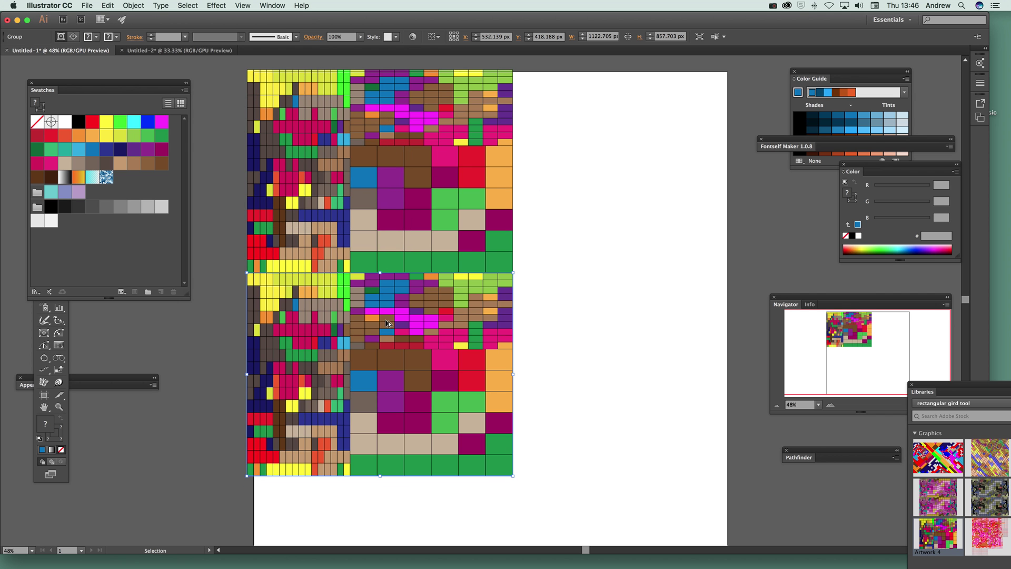
{"action": "left_click_drag", "start_coordinate": [517, 270], "coordinate": [242, 477]}
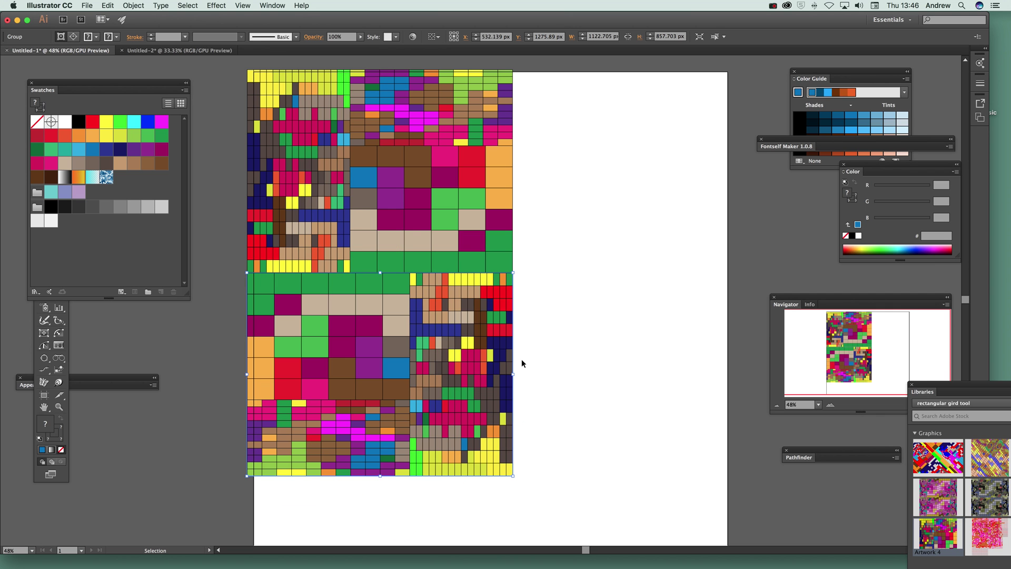
{"action": "left_click_drag", "start_coordinate": [511, 375], "coordinate": [728, 374]}
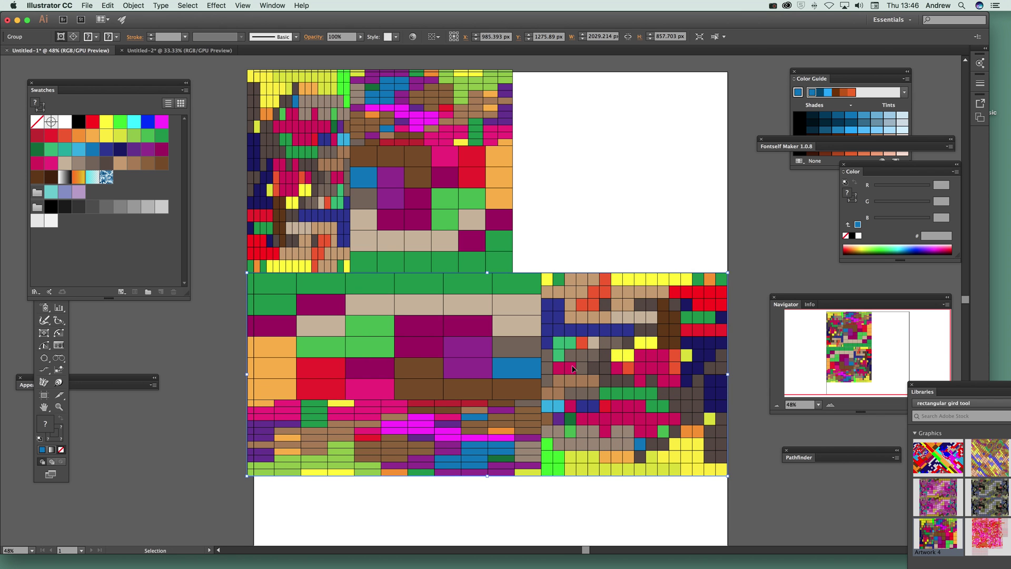
Step: Fill the gap beside the upper tile with two adjacent copies of the wide tile, each resized to about 463 × 848 px
{"action": "left_click_drag", "start_coordinate": [565, 372], "coordinate": [610, 234]}
{"action": "left_click_drag", "start_coordinate": [292, 134], "coordinate": [497, 224]}
{"action": "left_click_drag", "start_coordinate": [566, 248], "coordinate": [593, 108]}
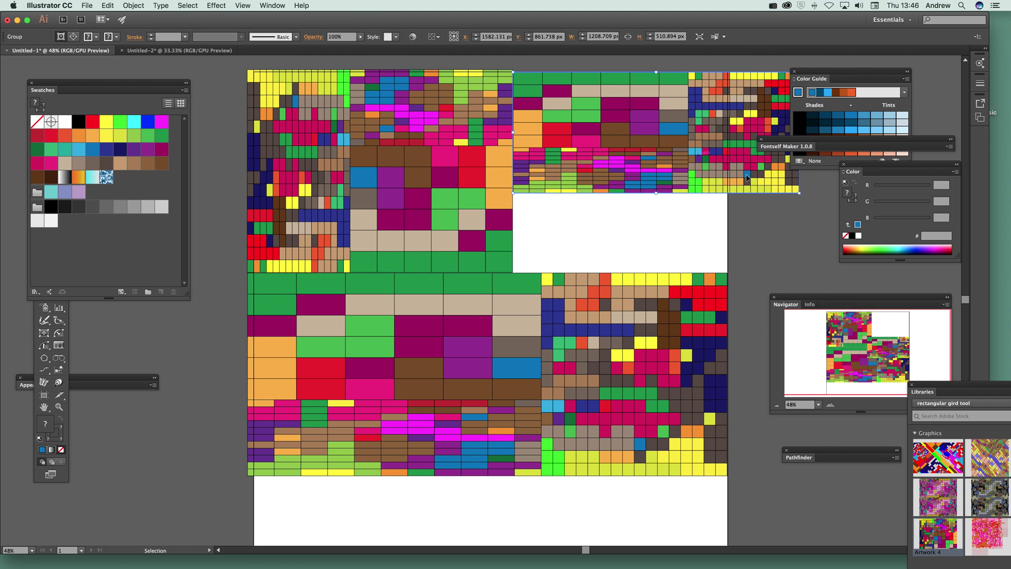
{"action": "left_click_drag", "start_coordinate": [799, 192], "coordinate": [623, 273]}
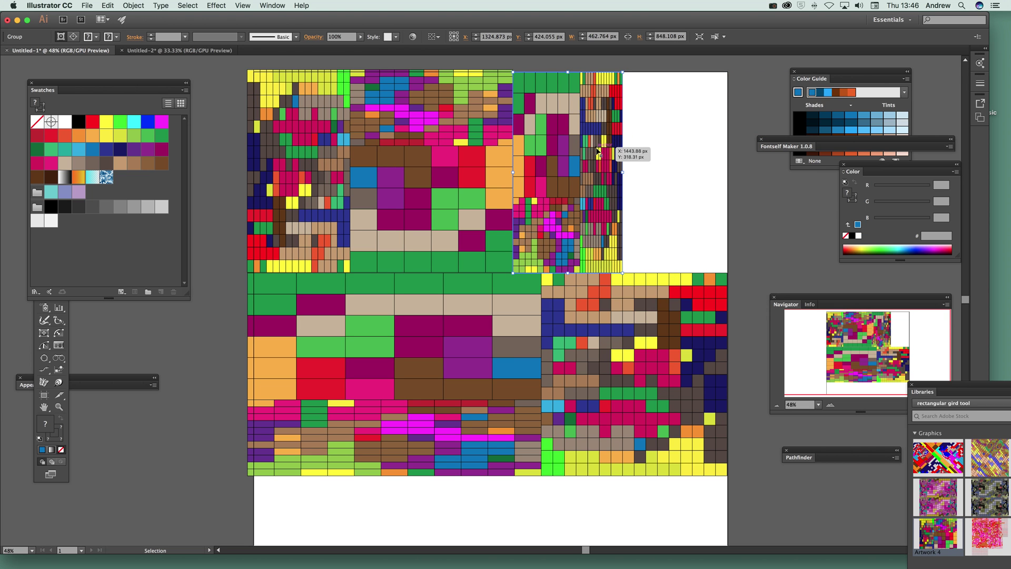
{"action": "left_click_drag", "start_coordinate": [576, 97], "coordinate": [662, 109]}
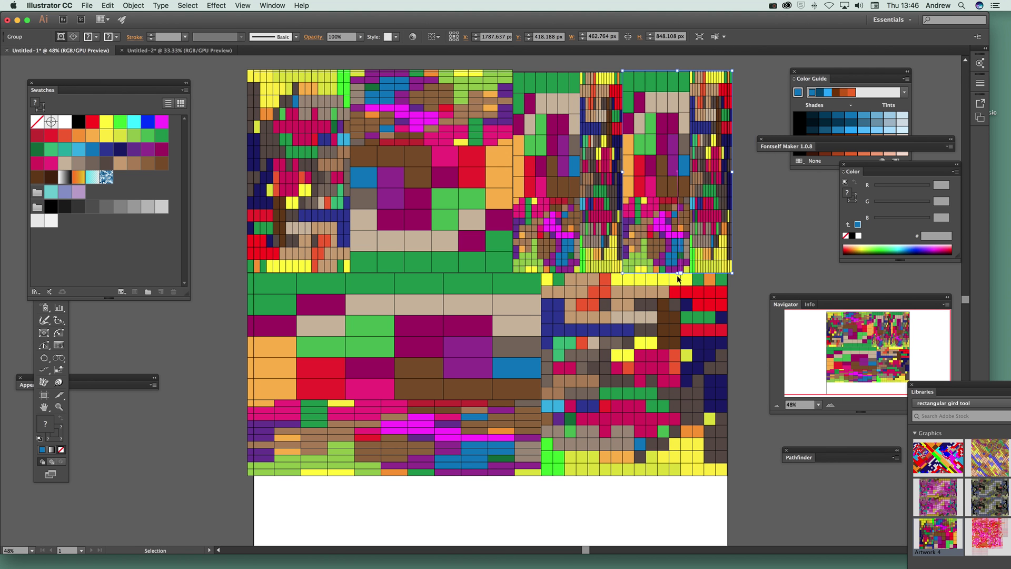
{"action": "left_click", "coordinate": [756, 228]}
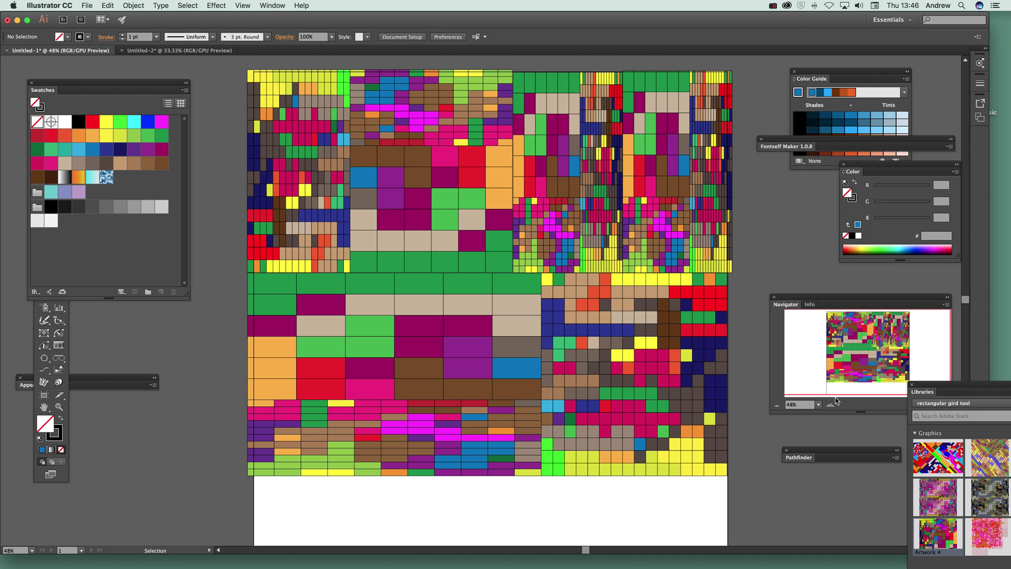
Step: Duplicate the whole patterned artwork directly below itself and stretch the copy's top edge upward to a height of about 1745 px
{"action": "left_click", "coordinate": [59, 406]}
{"action": "left_click_drag", "start_coordinate": [544, 215], "coordinate": [579, 309]}
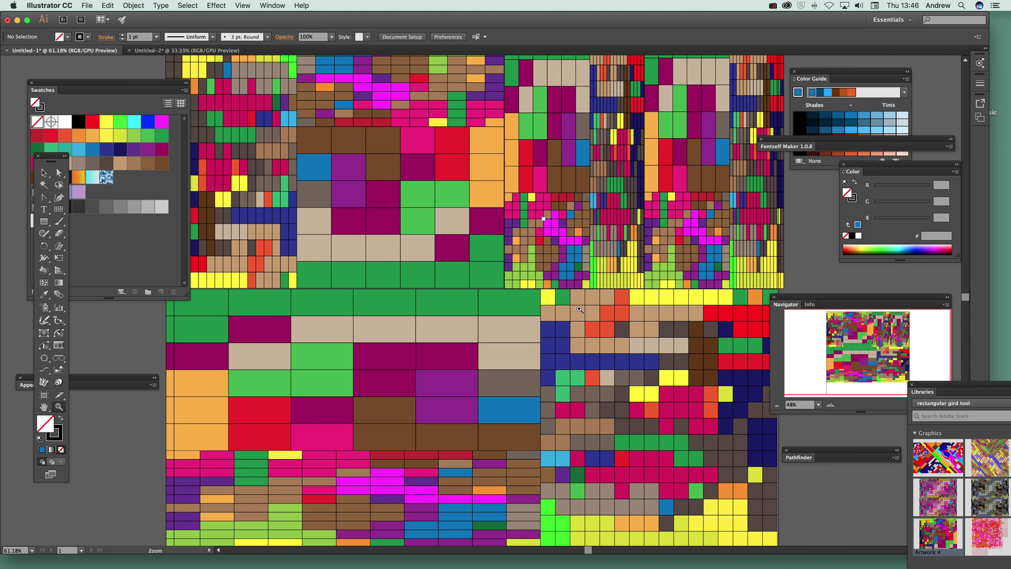
{"action": "left_click_drag", "start_coordinate": [579, 308], "coordinate": [496, 319]}
{"action": "left_click", "coordinate": [44, 173]}
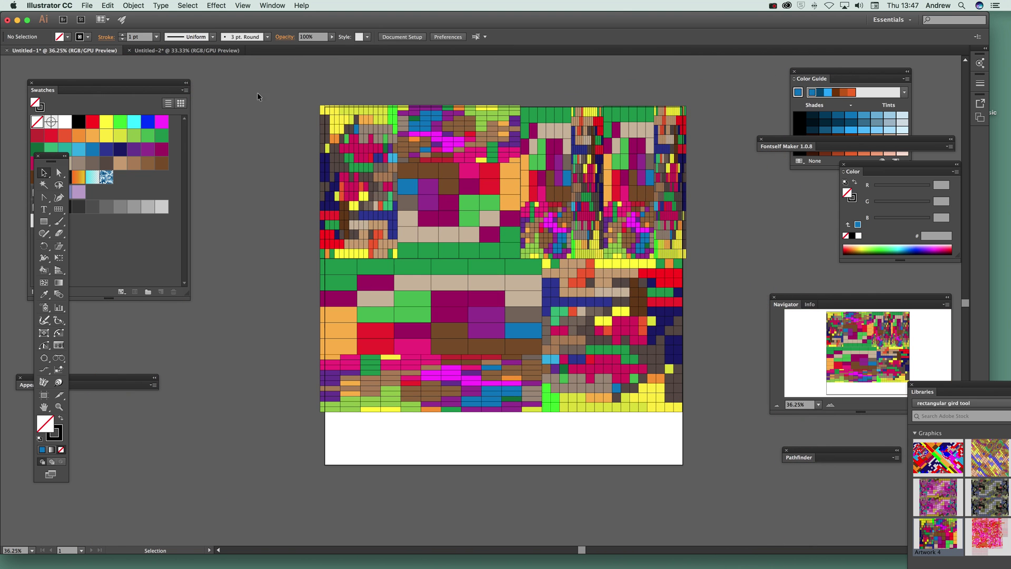
{"action": "left_click_drag", "start_coordinate": [588, 334], "coordinate": [716, 435]}
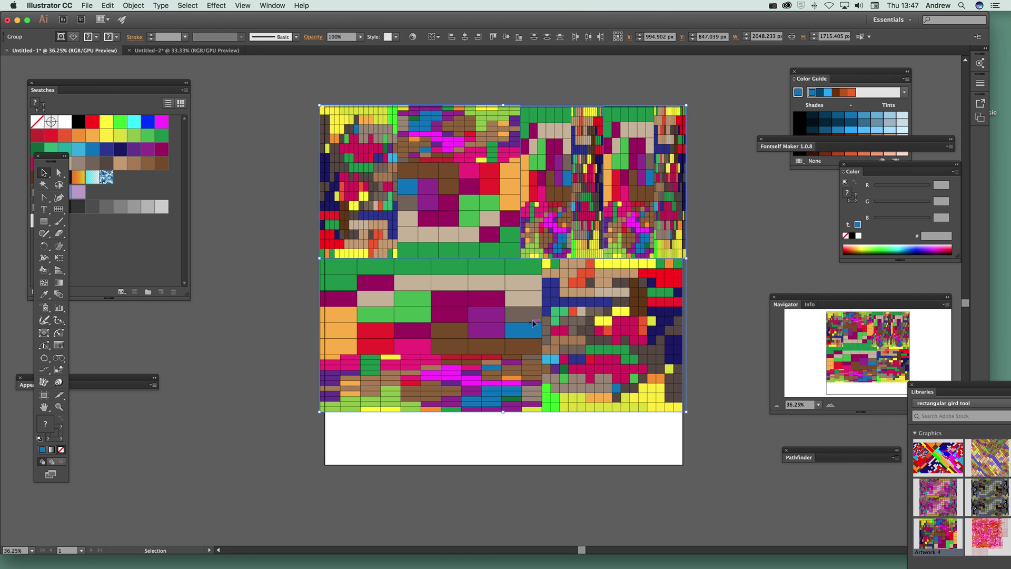
{"action": "scroll", "coordinate": [535, 312], "scroll_direction": "down", "scroll_amount": 5}
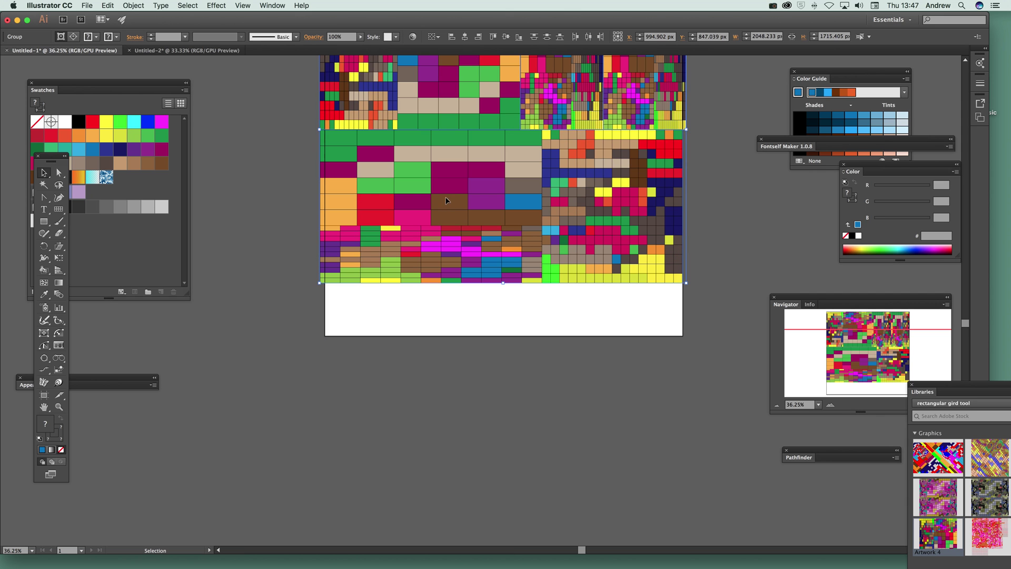
{"action": "left_click_drag", "start_coordinate": [434, 174], "coordinate": [451, 457]}
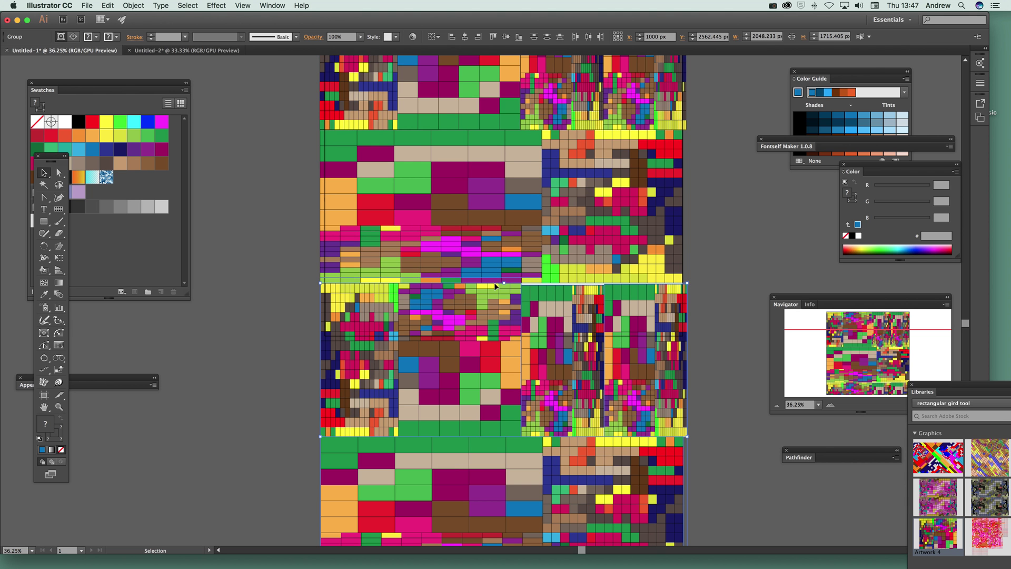
{"action": "left_click_drag", "start_coordinate": [506, 283], "coordinate": [504, 278]}
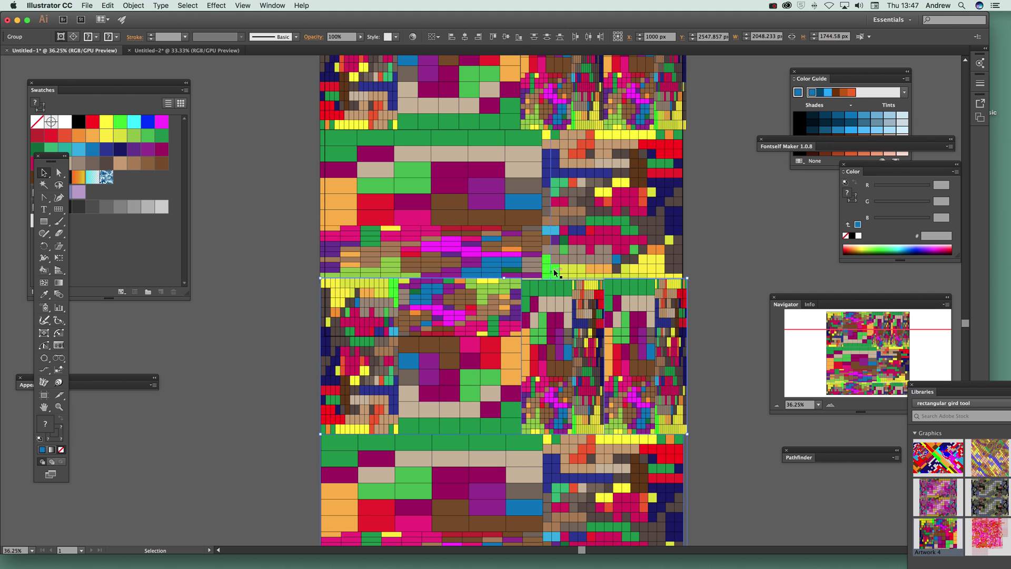
{"action": "scroll", "coordinate": [574, 272], "scroll_direction": "up", "scroll_amount": 2}
{"action": "left_click", "coordinate": [722, 271]}
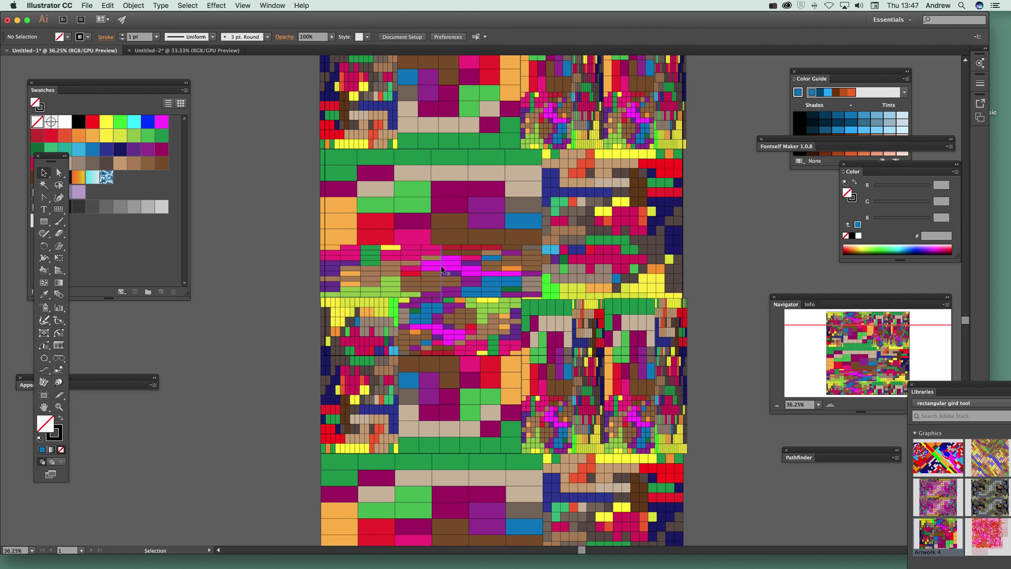
Step: Select both stacked patterned tiles together and add them as a graphic to the rectangular gird tool library
{"action": "scroll", "coordinate": [446, 266], "scroll_direction": "up", "scroll_amount": 10}
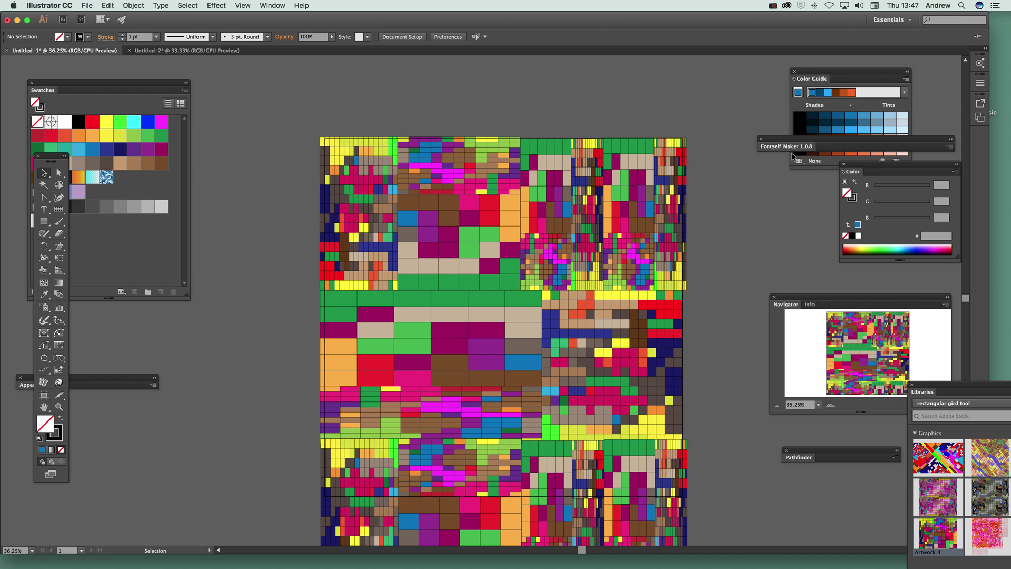
{"action": "key", "text": "super+minus"}
{"action": "scroll", "coordinate": [474, 302], "scroll_direction": "down", "scroll_amount": 3}
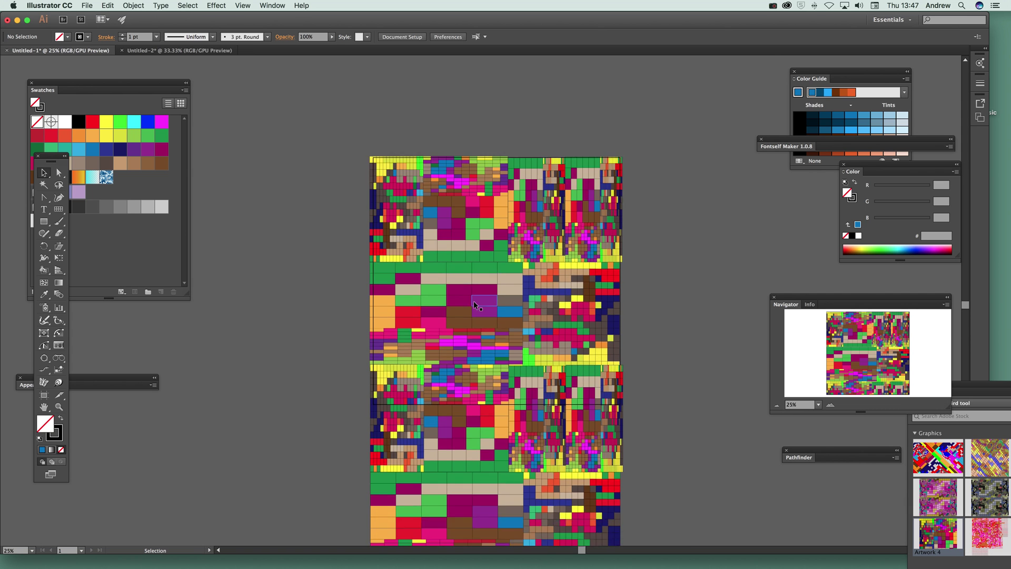
{"action": "scroll", "coordinate": [400, 243], "scroll_direction": "down", "scroll_amount": 1}
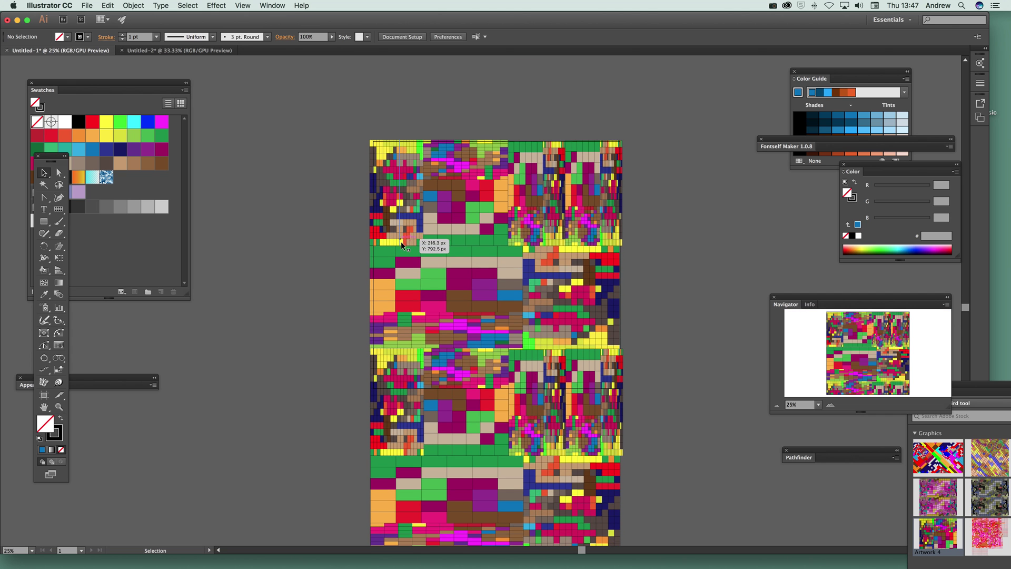
{"action": "scroll", "coordinate": [351, 167], "scroll_direction": "down", "scroll_amount": 4}
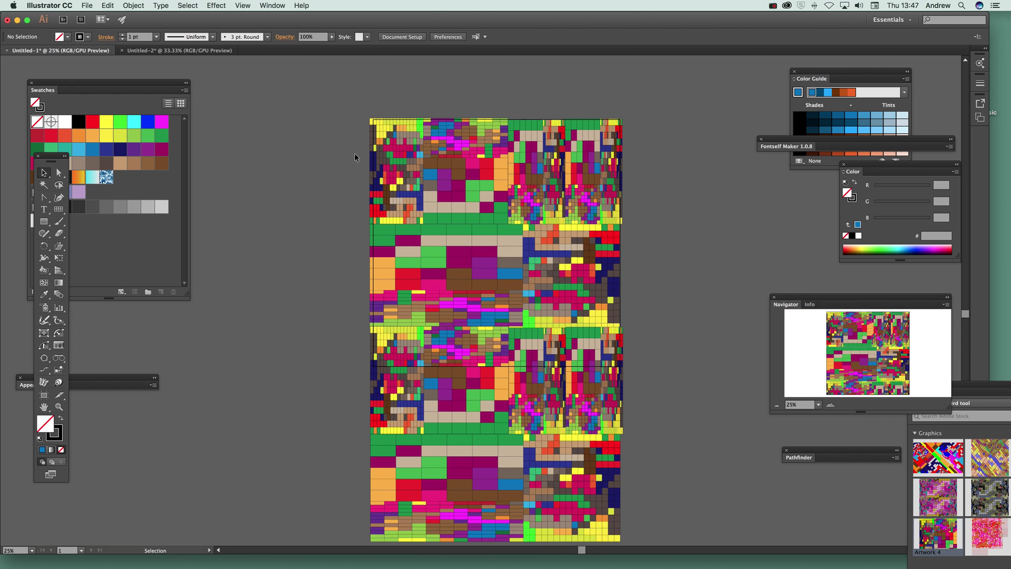
{"action": "left_click_drag", "start_coordinate": [671, 512], "coordinate": [671, 512]}
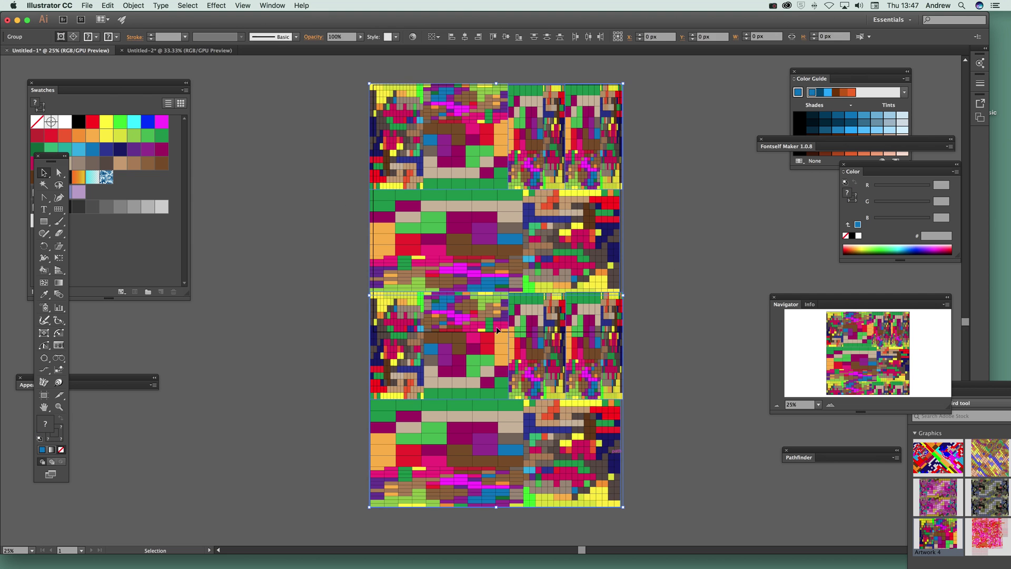
{"action": "left_click_drag", "start_coordinate": [531, 282], "coordinate": [945, 445]}
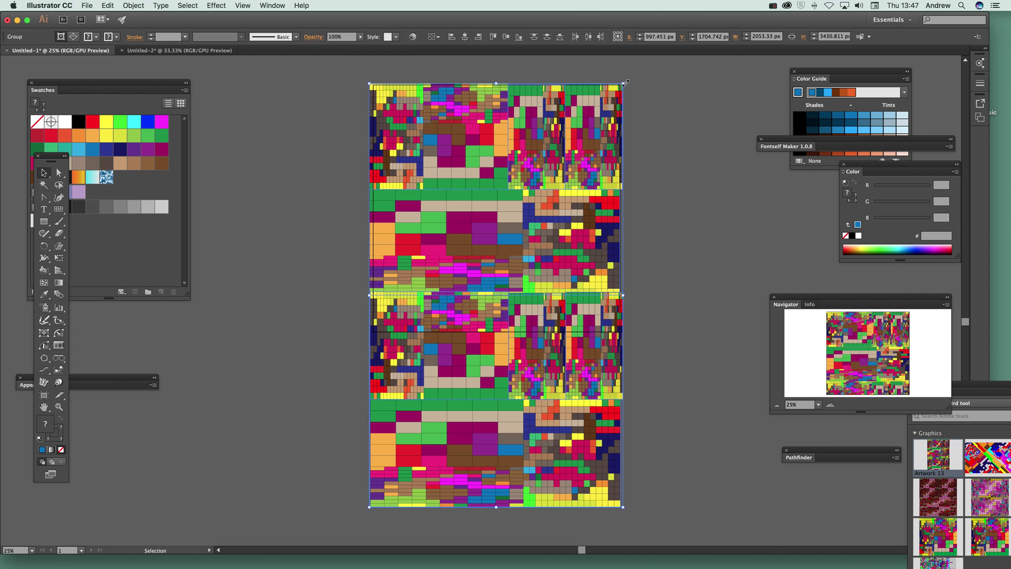
Step: Rotate the stacked artwork clockwise to a diagonal and clip it with a rectangle about 1841 × 1088 px drawn over its middle
{"action": "left_click_drag", "start_coordinate": [628, 81], "coordinate": [738, 273]}
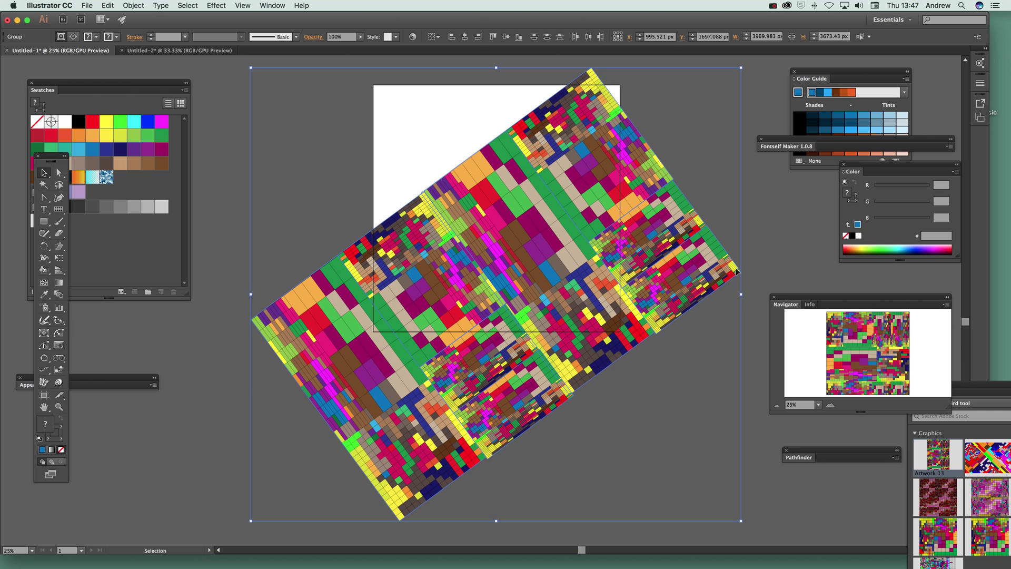
{"action": "left_click", "coordinate": [44, 221]}
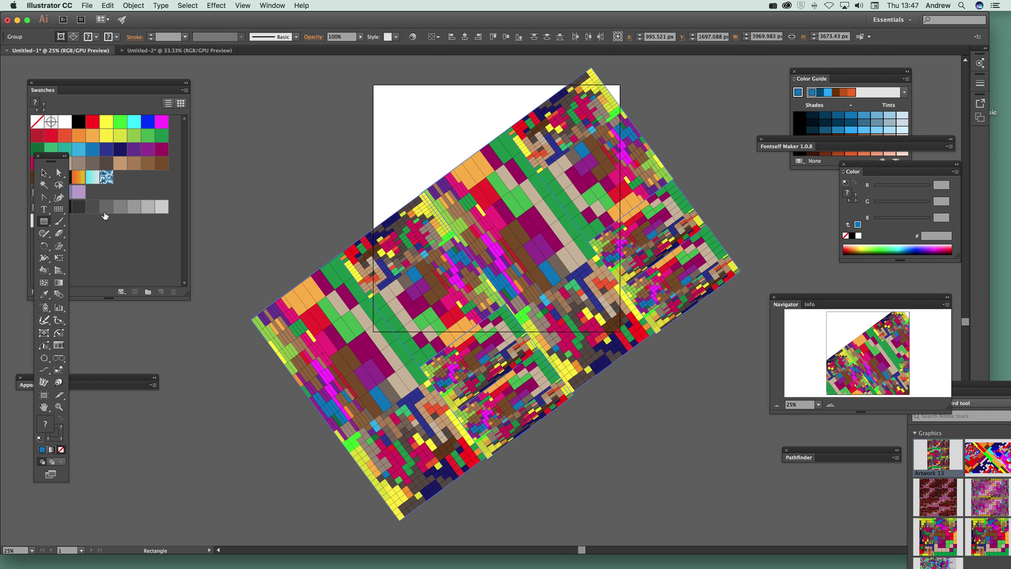
{"action": "left_click_drag", "start_coordinate": [367, 242], "coordinate": [596, 376]}
{"action": "left_click", "coordinate": [44, 170]}
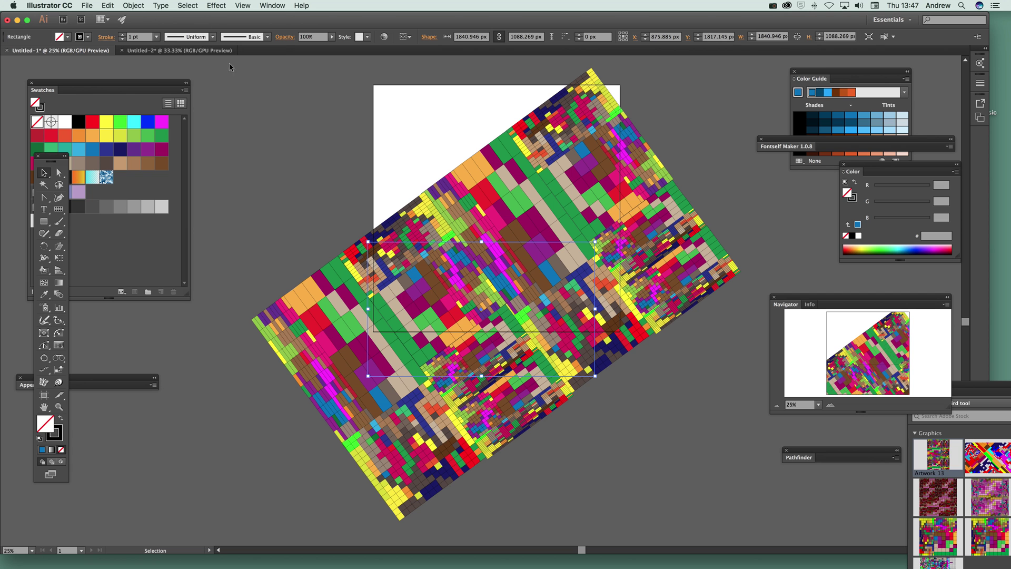
{"action": "left_click", "coordinate": [186, 5]}
{"action": "left_click", "coordinate": [197, 16]}
{"action": "left_click", "coordinate": [133, 5]}
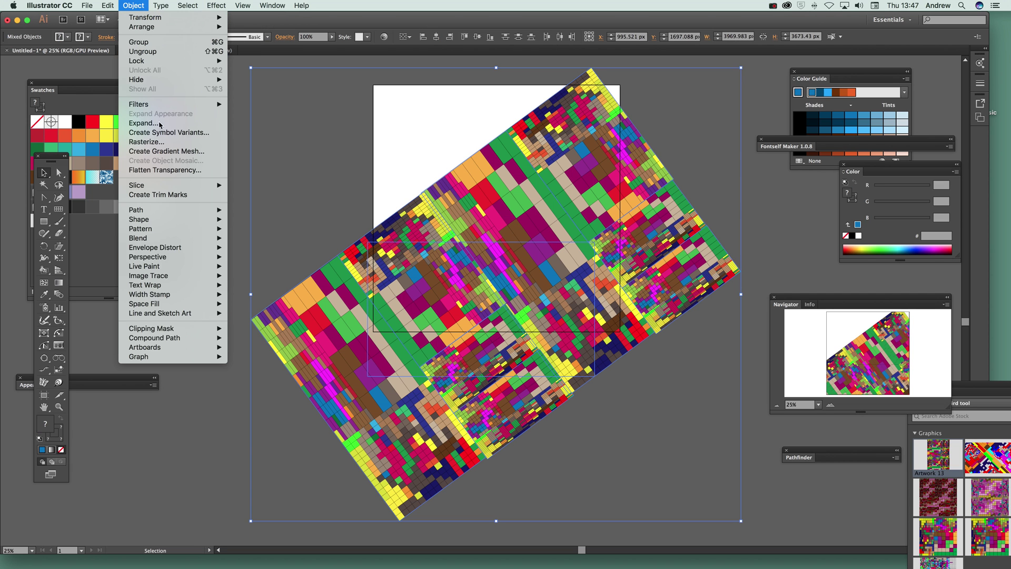
{"action": "mouse_move", "coordinate": [158, 329]}
{"action": "left_click", "coordinate": [243, 329]}
Step: Move the clipped artwork up and left, then enlarge it to about 4941 × 2995 px
{"action": "left_click_drag", "start_coordinate": [457, 278], "coordinate": [276, 166]}
{"action": "left_click_drag", "start_coordinate": [414, 264], "coordinate": [795, 499]}
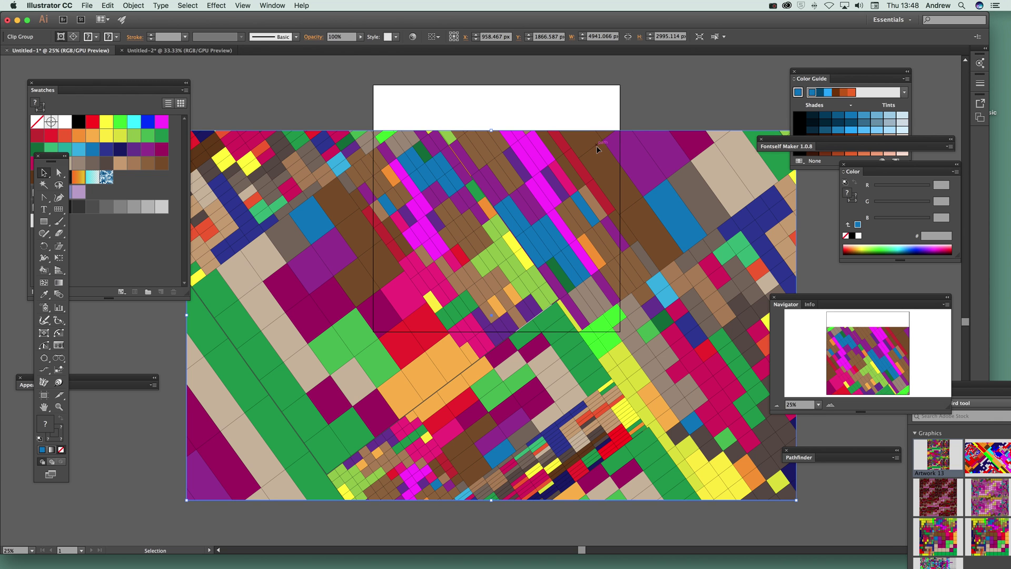
Step: Start Recolor Artwork on the clipped artwork and randomly shuffle the colour order of the blue and orange harmony several times
{"action": "left_click_drag", "start_coordinate": [823, 83], "coordinate": [801, 74]}
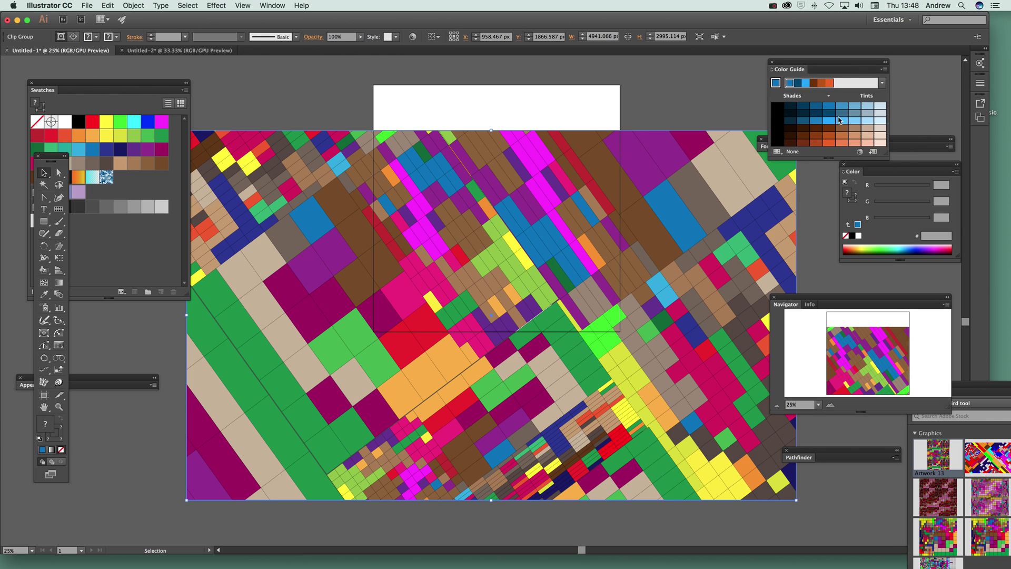
{"action": "left_click", "coordinate": [860, 152]}
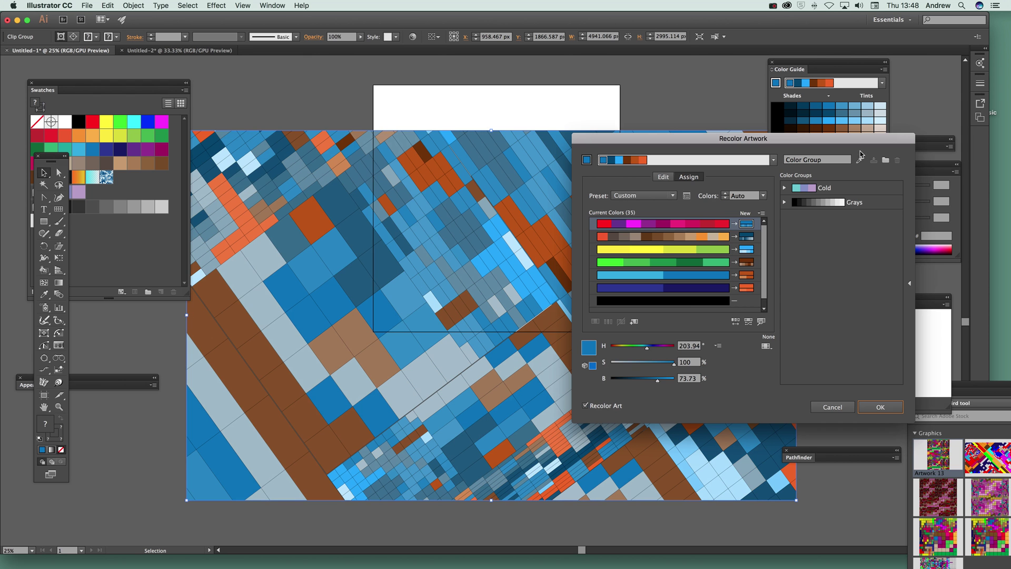
{"action": "left_click", "coordinate": [735, 321]}
{"action": "left_click", "coordinate": [735, 322]}
{"action": "left_click", "coordinate": [735, 321]}
{"action": "left_click", "coordinate": [735, 322]}
{"action": "left_click", "coordinate": [736, 321]}
{"action": "left_click", "coordinate": [735, 321]}
{"action": "left_click", "coordinate": [735, 321]}
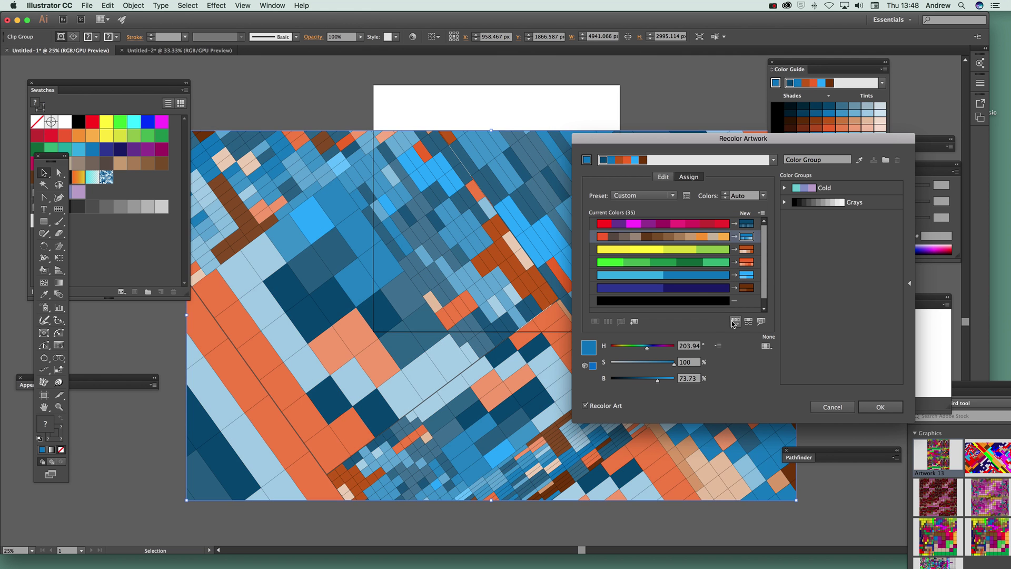
{"action": "left_click", "coordinate": [735, 321]}
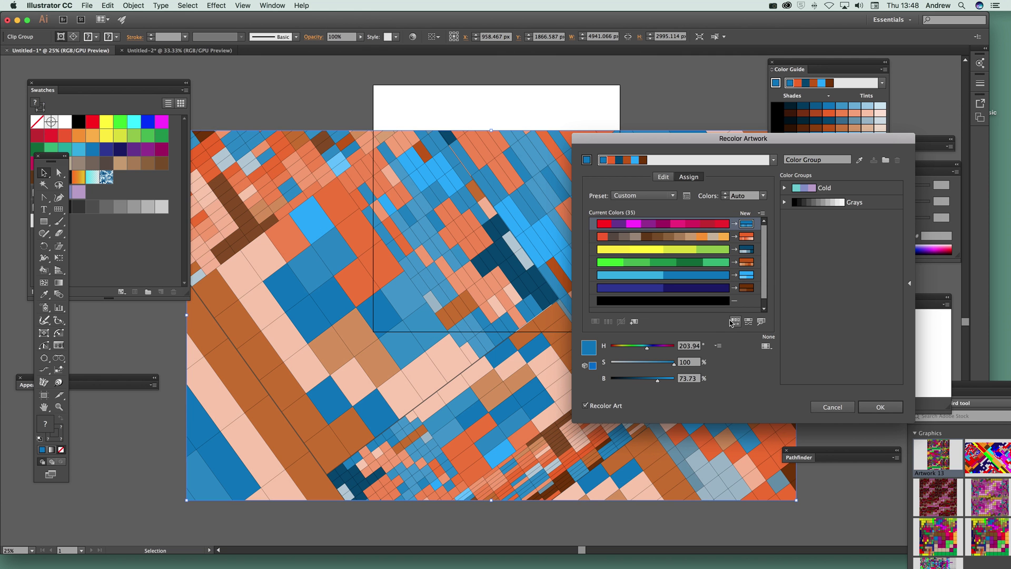
Step: Choose the blue, magenta and olive harmony, shuffle its colour order to mostly blue and olive, and apply the recolouring
{"action": "left_click", "coordinate": [773, 161]}
{"action": "left_click", "coordinate": [692, 294]}
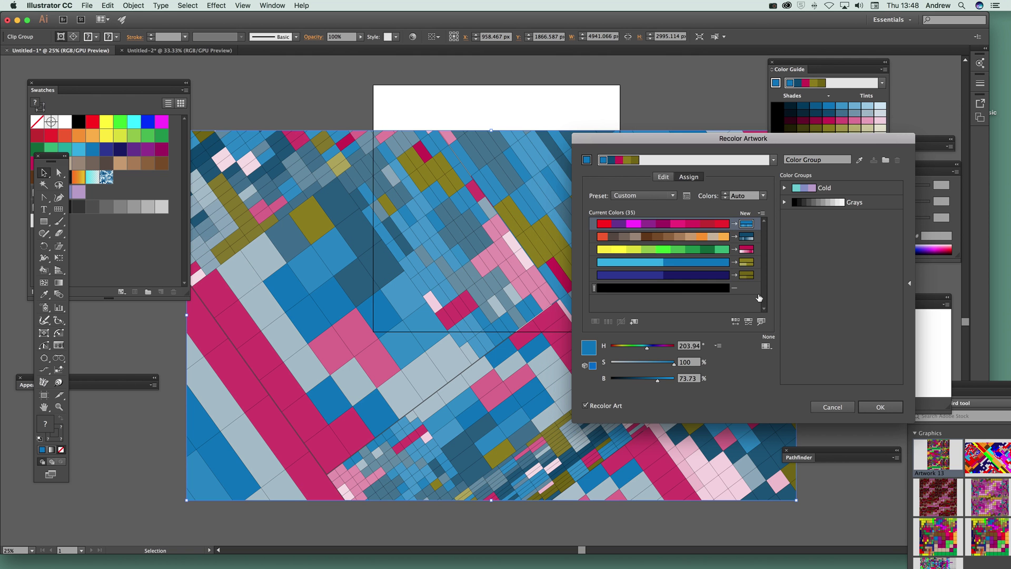
{"action": "left_click", "coordinate": [736, 321]}
{"action": "left_click", "coordinate": [735, 321]}
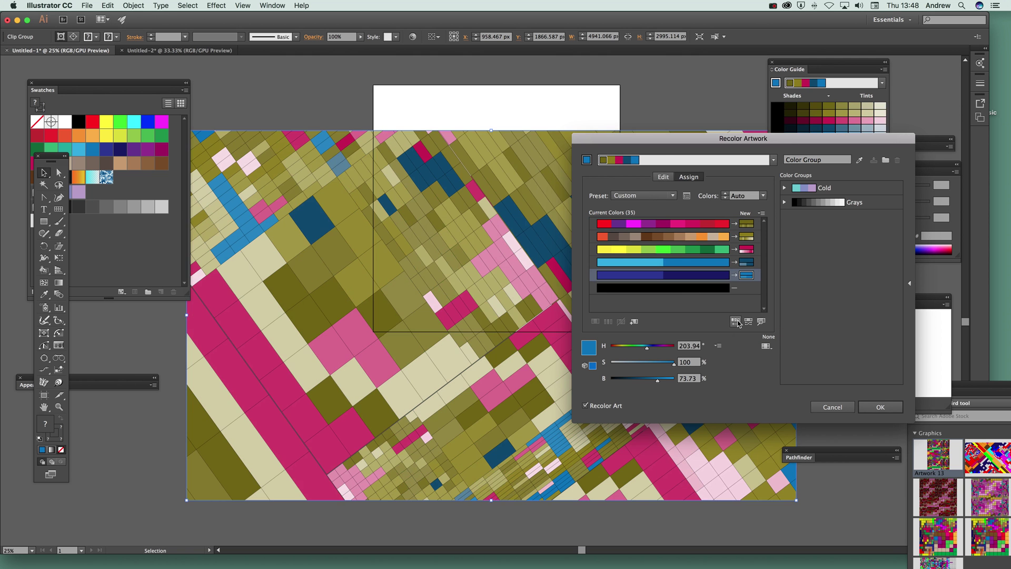
{"action": "left_click", "coordinate": [735, 321]}
{"action": "left_click", "coordinate": [870, 405]}
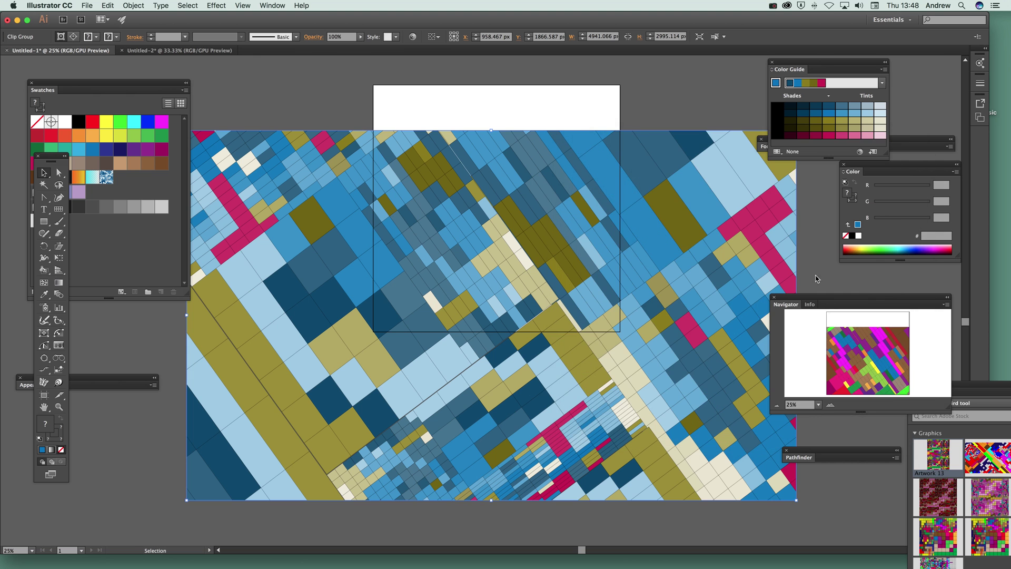
Step: Stack a copy of the recoloured artwork directly below it and overlay another copy enlarged to about 6069 × 3837 px
{"action": "left_click", "coordinate": [777, 405]}
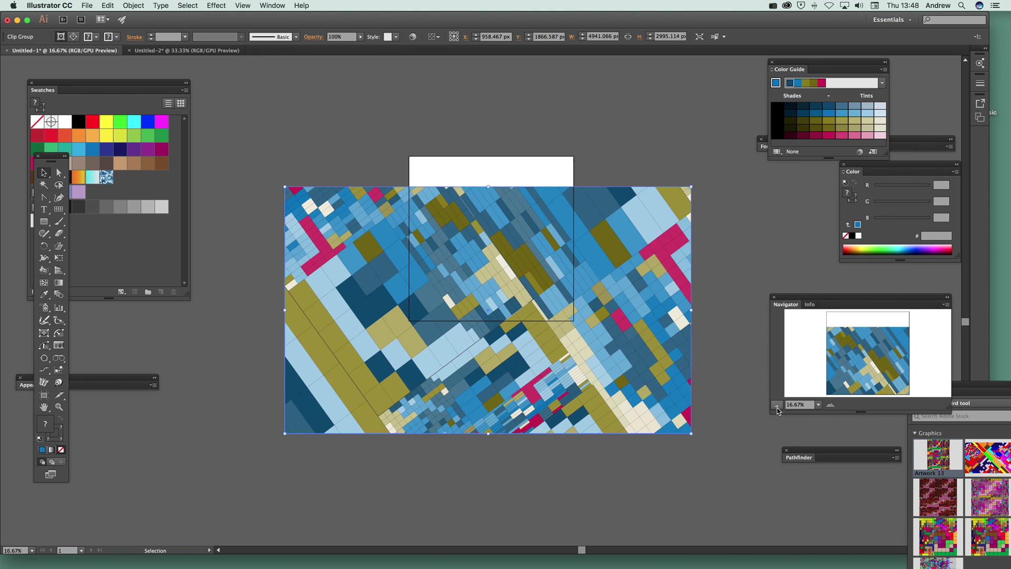
{"action": "left_click_drag", "start_coordinate": [535, 281], "coordinate": [551, 194]}
{"action": "left_click_drag", "start_coordinate": [421, 356], "coordinate": [351, 407]}
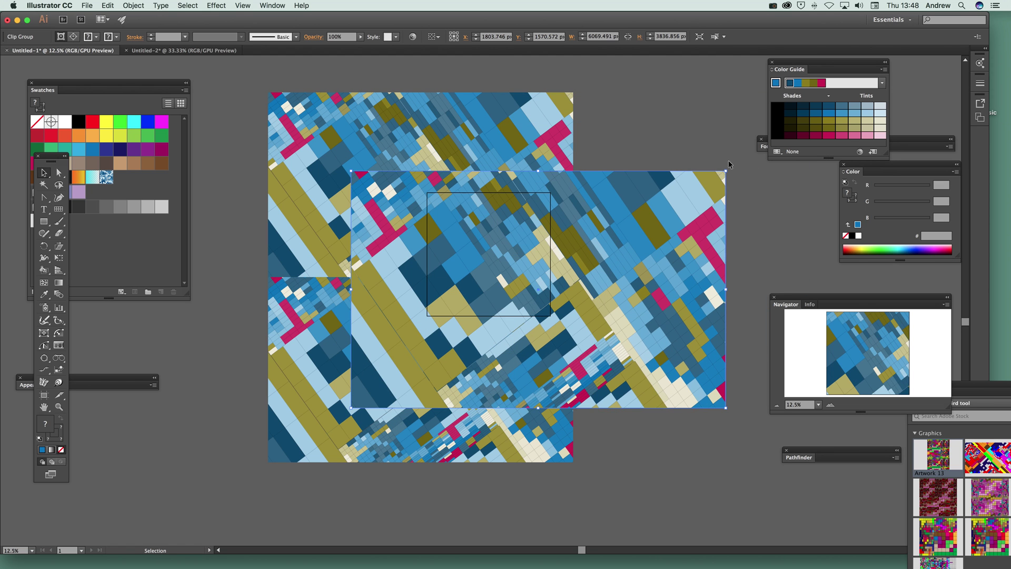
Step: Rotate the enlarged overlay copy clockwise to a diagonal and shift it slightly up and right
{"action": "left_click_drag", "start_coordinate": [729, 167], "coordinate": [763, 318]}
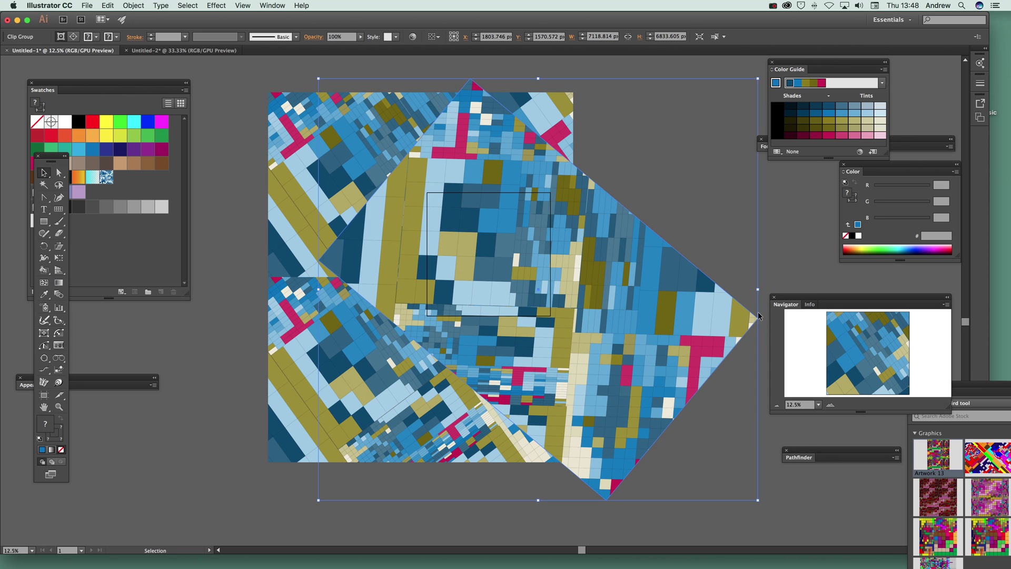
{"action": "left_click_drag", "start_coordinate": [527, 280], "coordinate": [548, 272]}
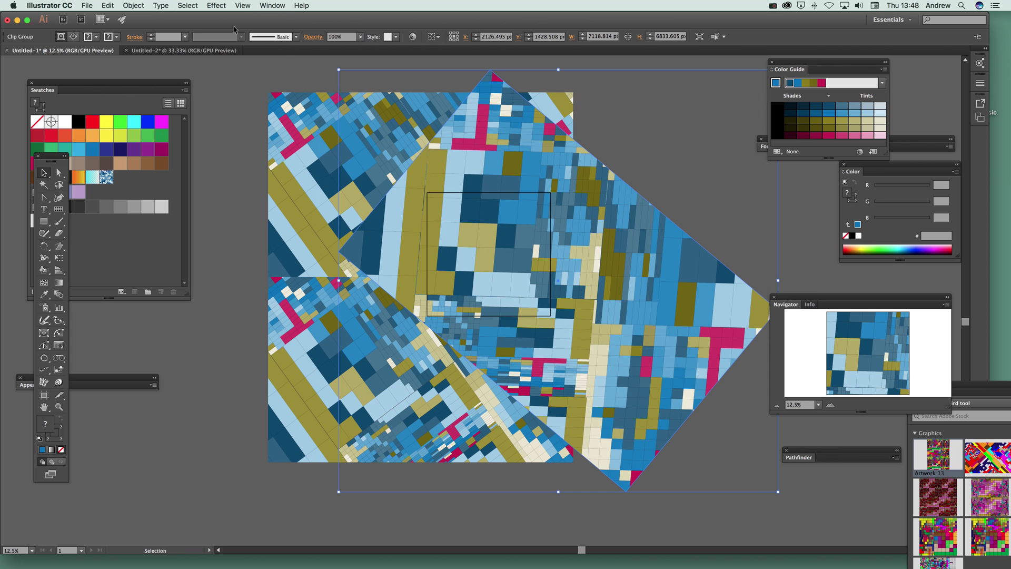
Step: Draw a rectangle about 3891 × 3353 px over the overlapping artworks and make it a clipping mask for all of them
{"action": "left_click", "coordinate": [197, 5]}
{"action": "left_click", "coordinate": [195, 17]}
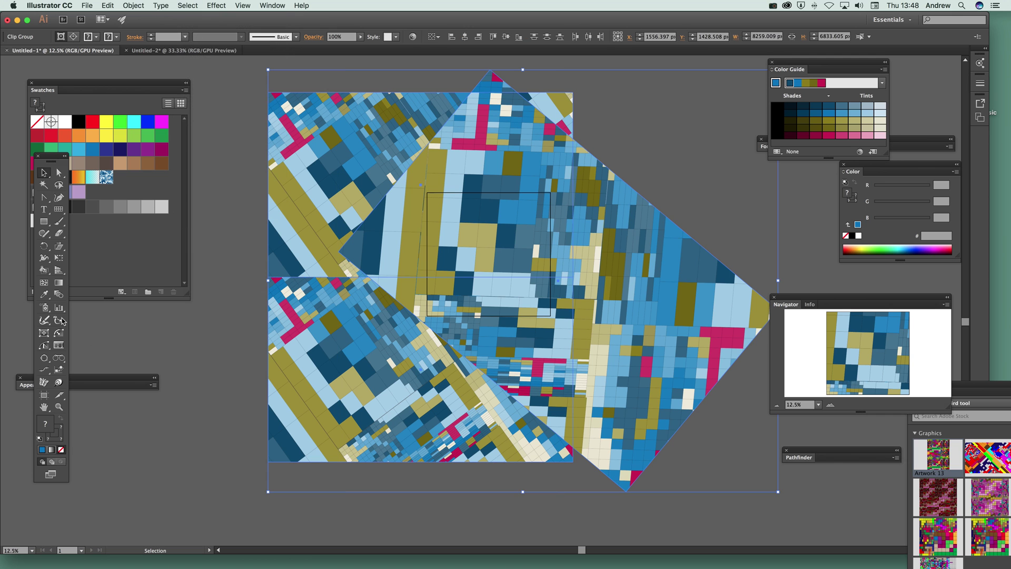
{"action": "left_click", "coordinate": [44, 221]}
{"action": "left_click_drag", "start_coordinate": [307, 168], "coordinate": [548, 373]}
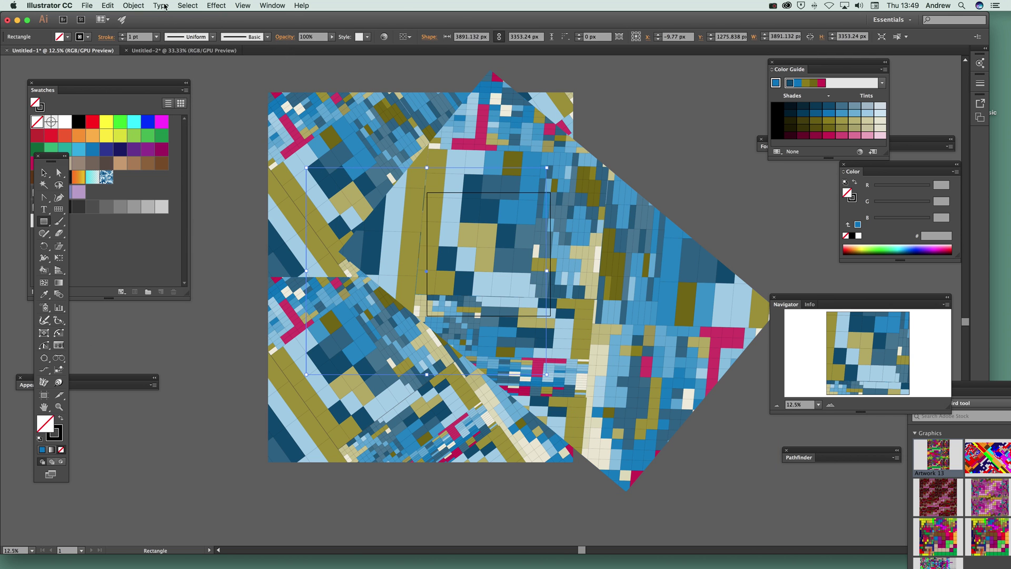
{"action": "left_click", "coordinate": [188, 7]}
{"action": "left_click", "coordinate": [190, 19]}
{"action": "left_click", "coordinate": [134, 5]}
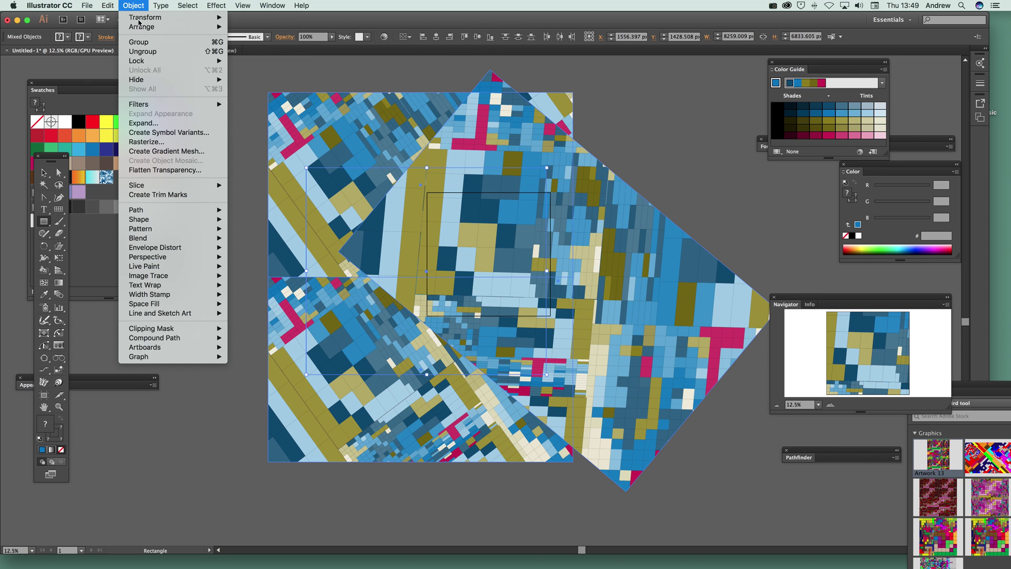
{"action": "mouse_move", "coordinate": [225, 329]}
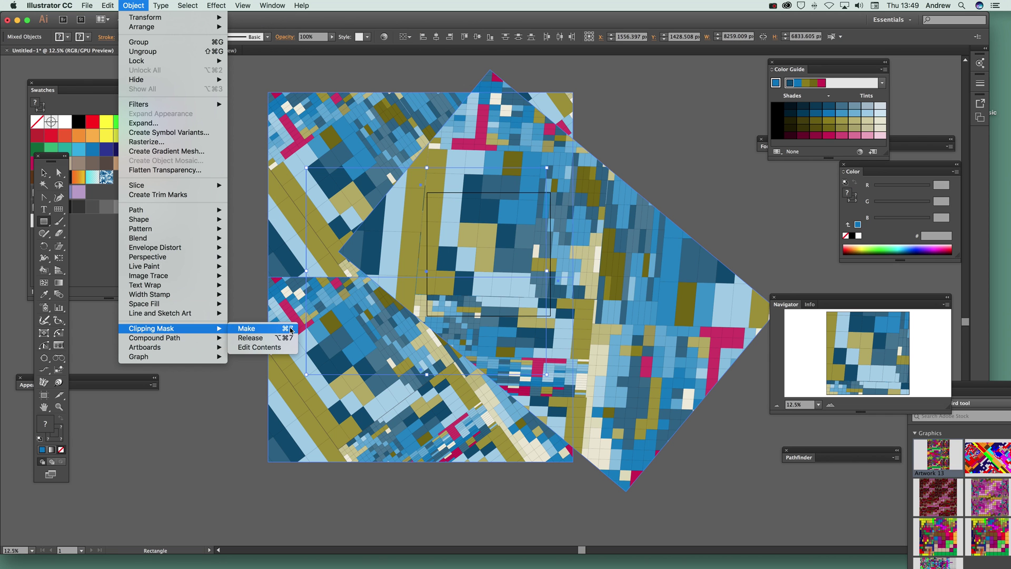
{"action": "left_click", "coordinate": [286, 329]}
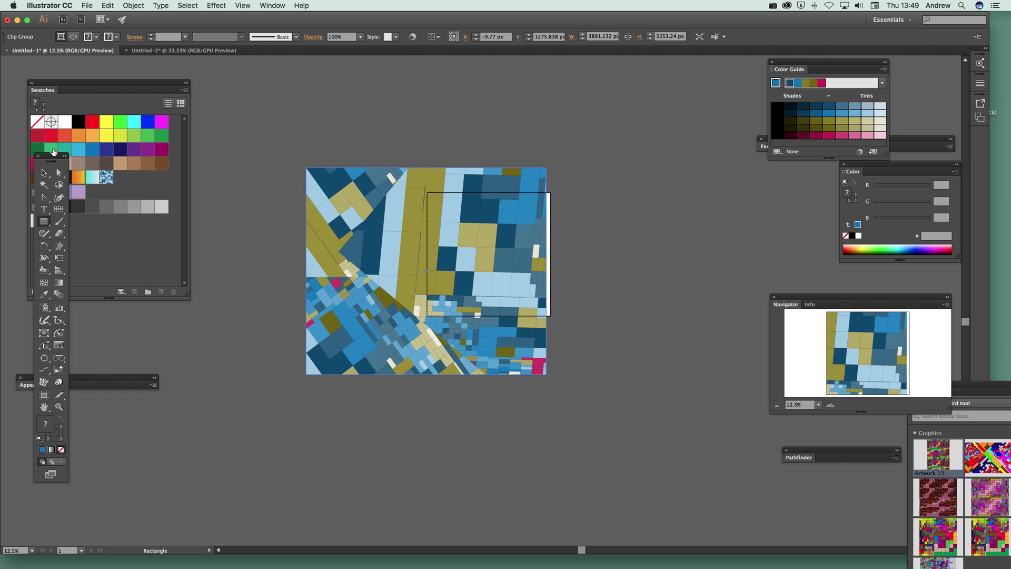
Step: Enlarge the newly clipped artwork to about 5470 × 4146 px and add it to the rectangular gird tool library
{"action": "left_click", "coordinate": [46, 173]}
{"action": "left_click_drag", "start_coordinate": [545, 373], "coordinate": [643, 423]}
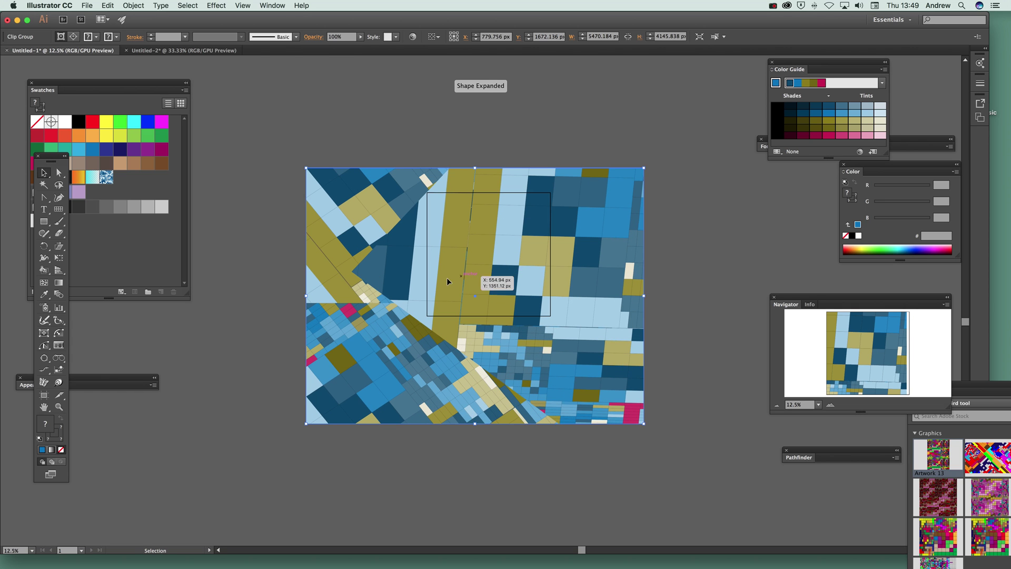
{"action": "left_click_drag", "start_coordinate": [502, 284], "coordinate": [935, 452]}
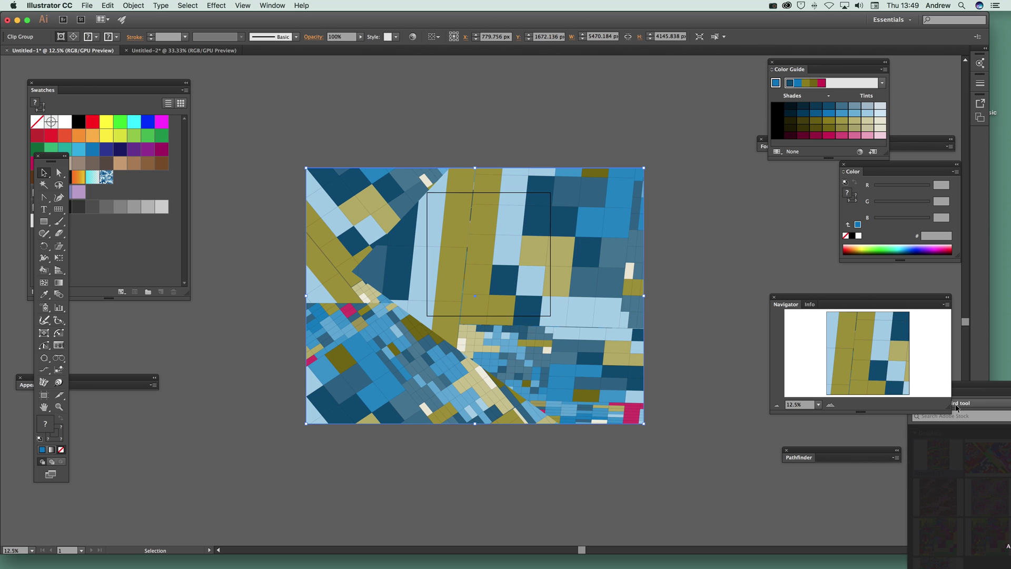